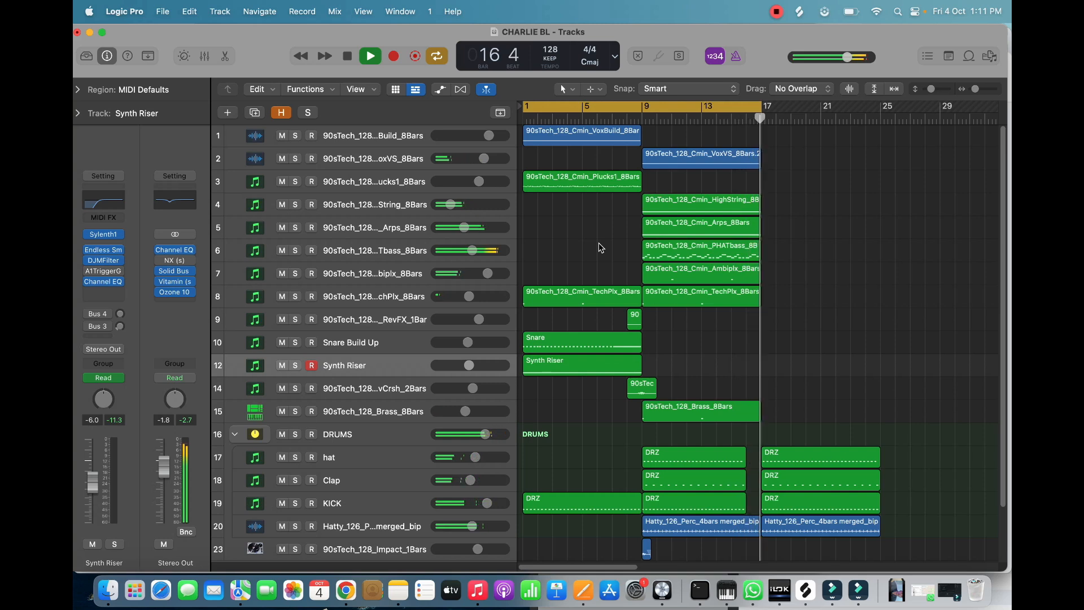
Stop the playback, switch to Splice and search its packs for Tech House.
key(space)
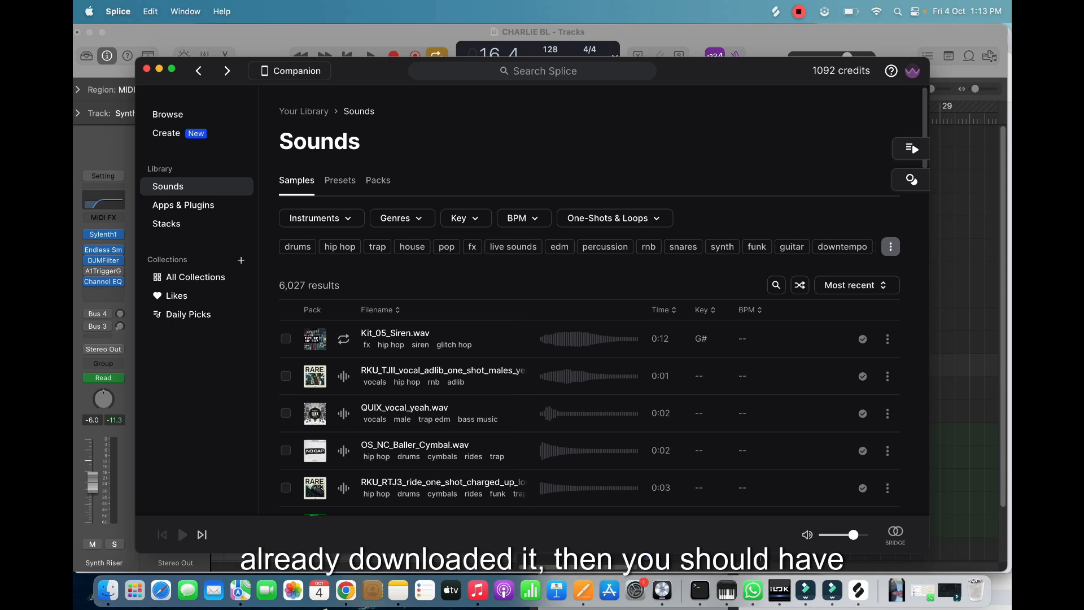
click(532, 71)
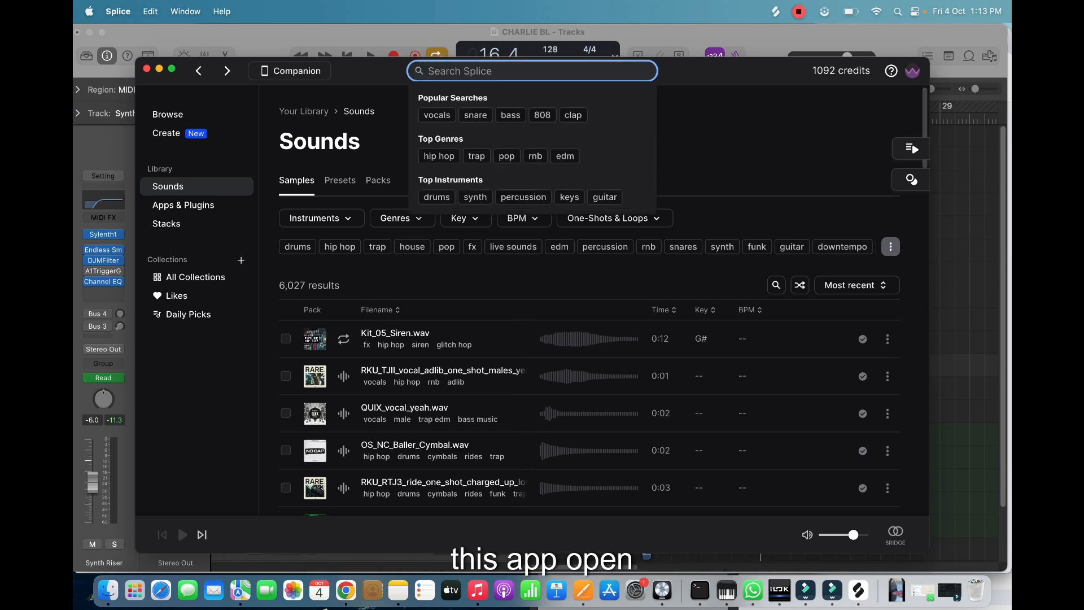
key(Escape)
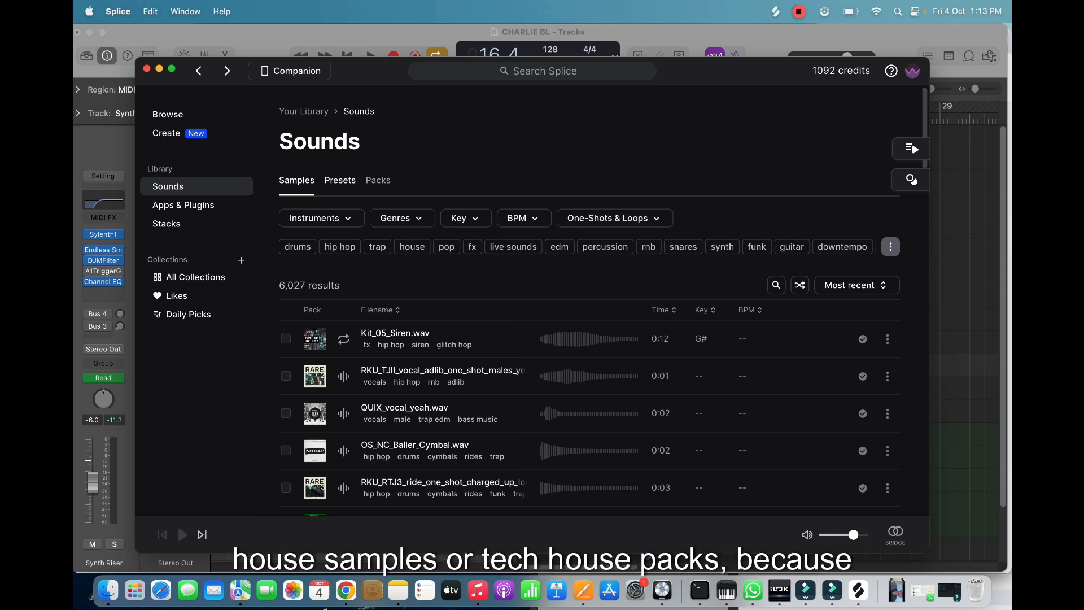
click(776, 285)
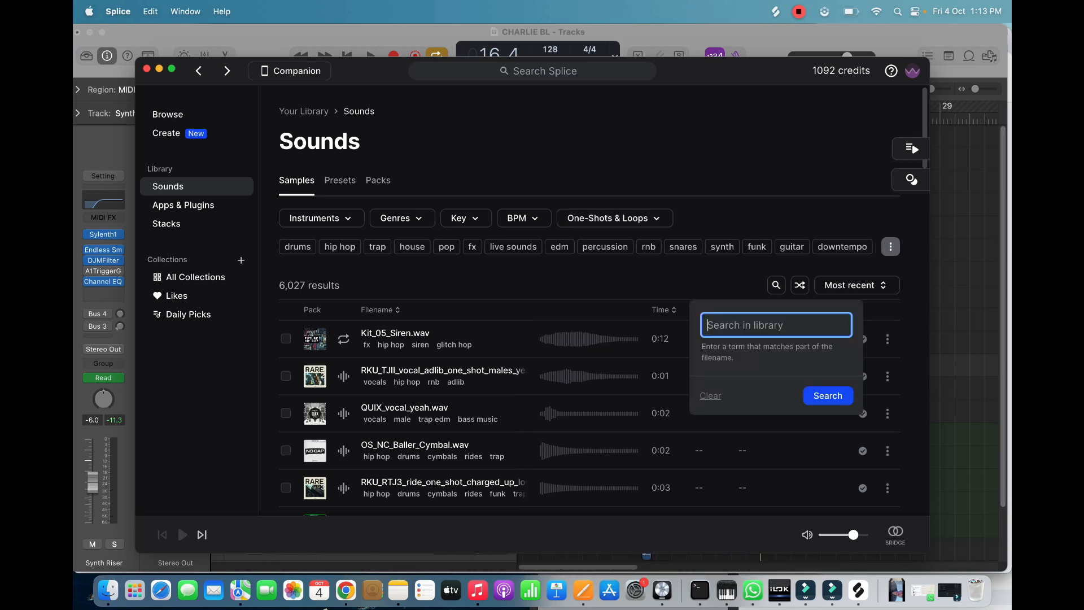
key(Escape)
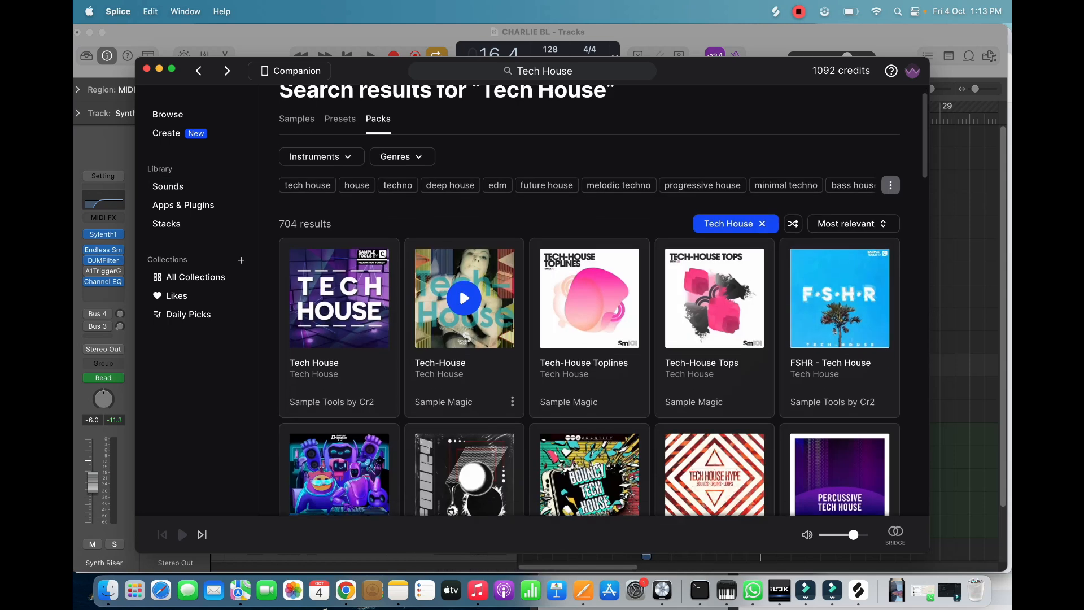
Open the Tech-House Tops pack from the search results and look through its samples.
scroll(464, 298, down, 3)
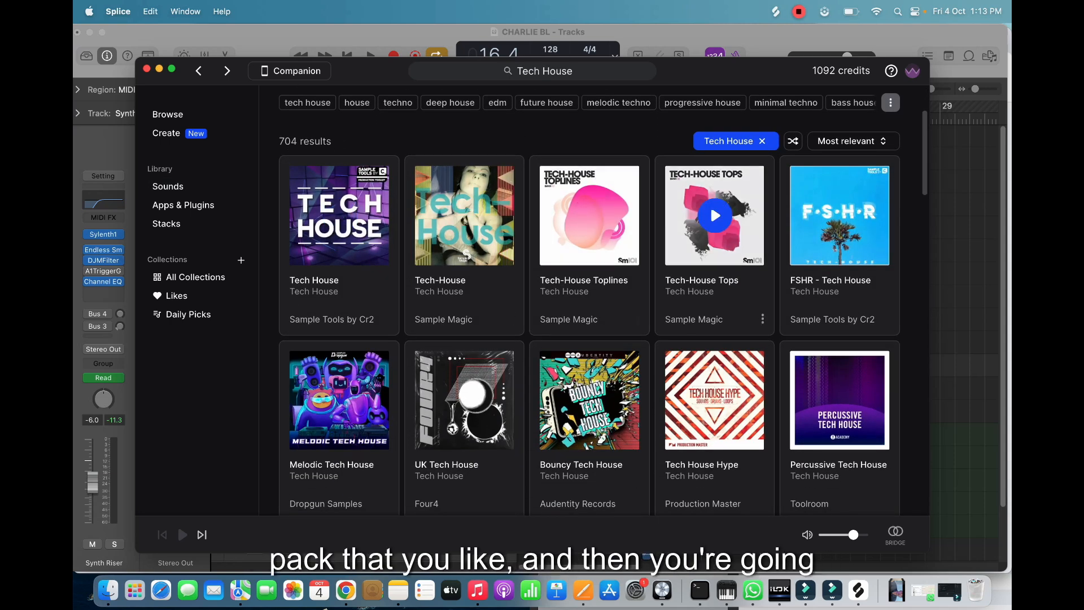
click(714, 226)
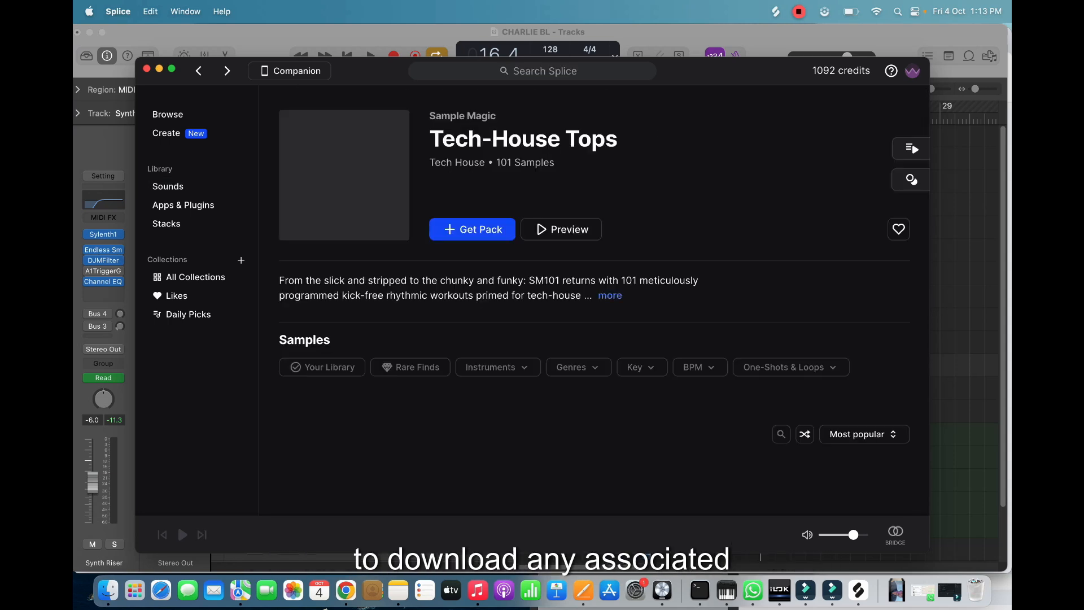
scroll(714, 338, down, 5)
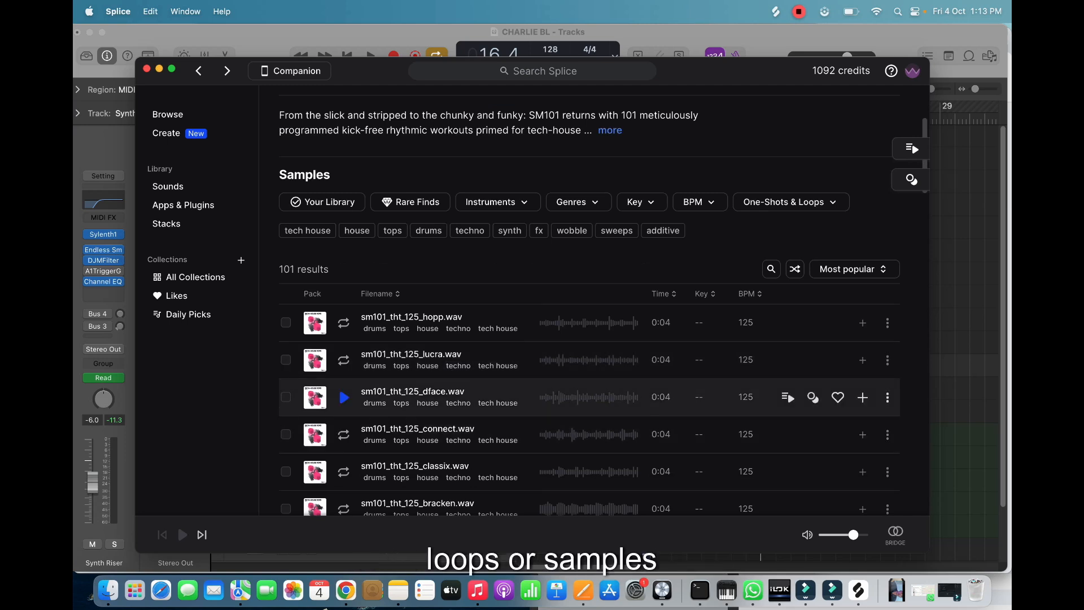
scroll(412, 418, up, 4)
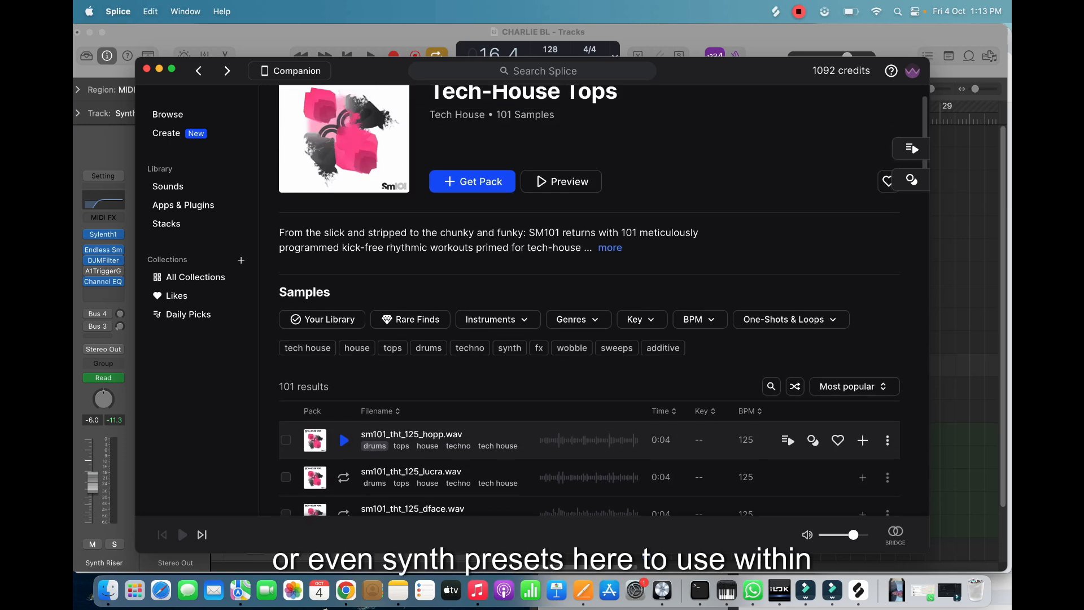
scroll(383, 400, down, 3)
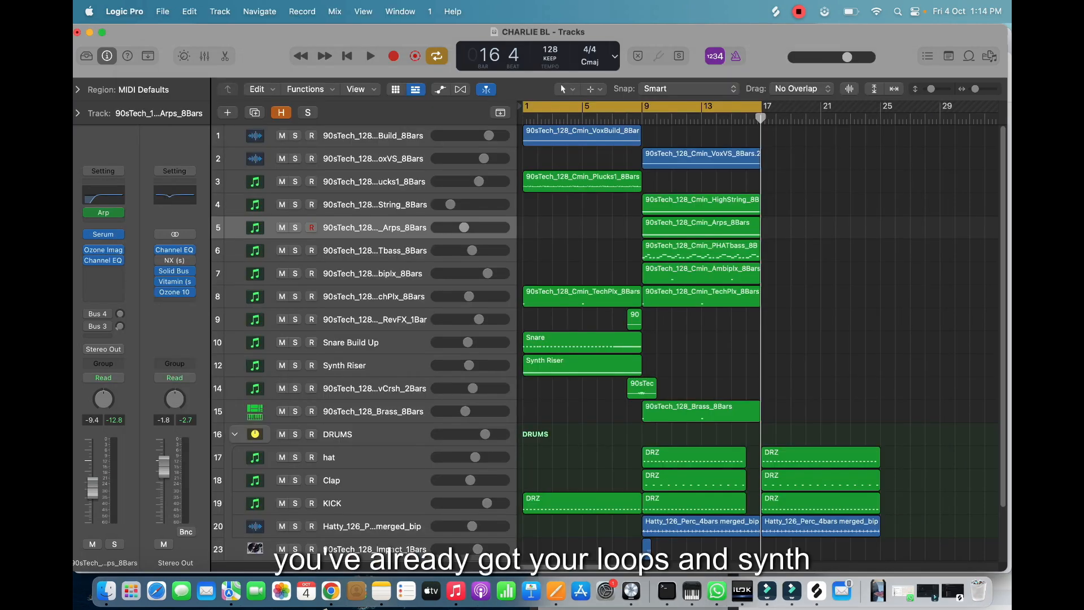
scroll(682, 509, down, 3)
scroll(681, 509, up, 3)
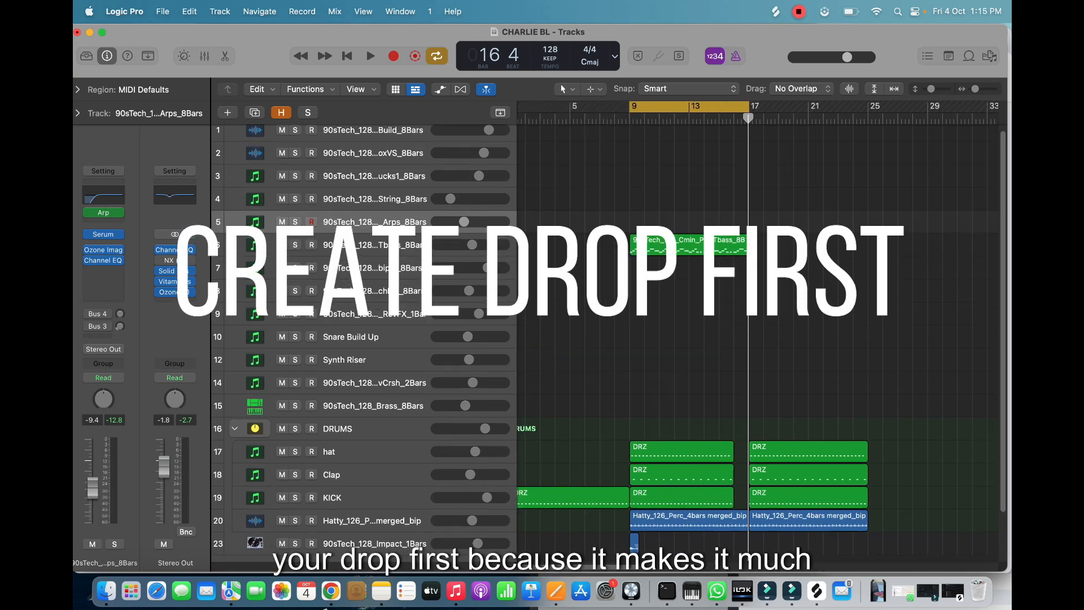
scroll(757, 339, down, 2)
scroll(757, 339, up, 1)
scroll(757, 338, left, 1)
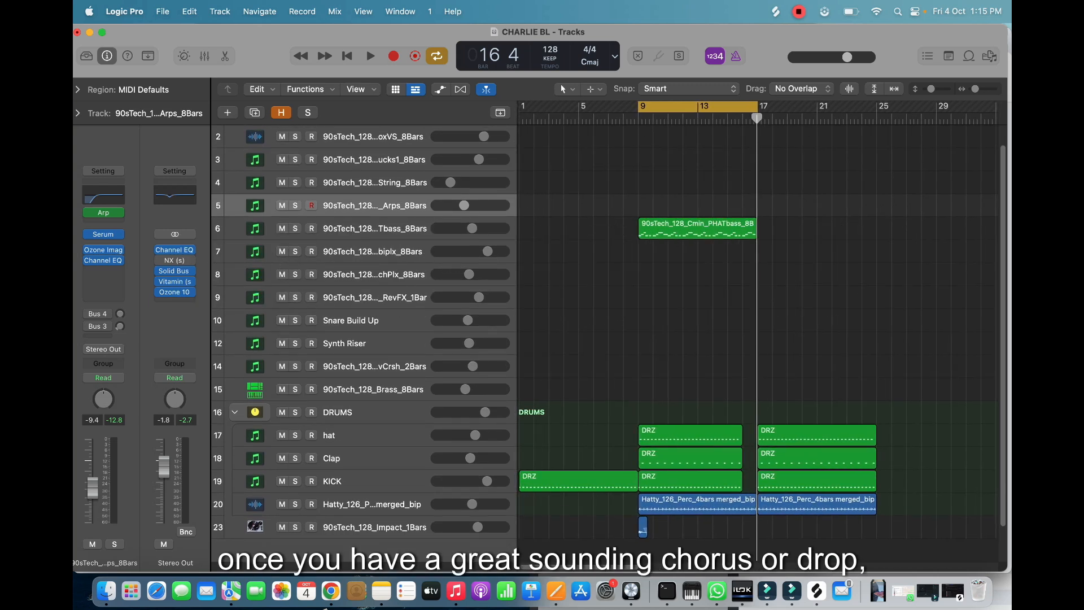
scroll(660, 170, up, 1)
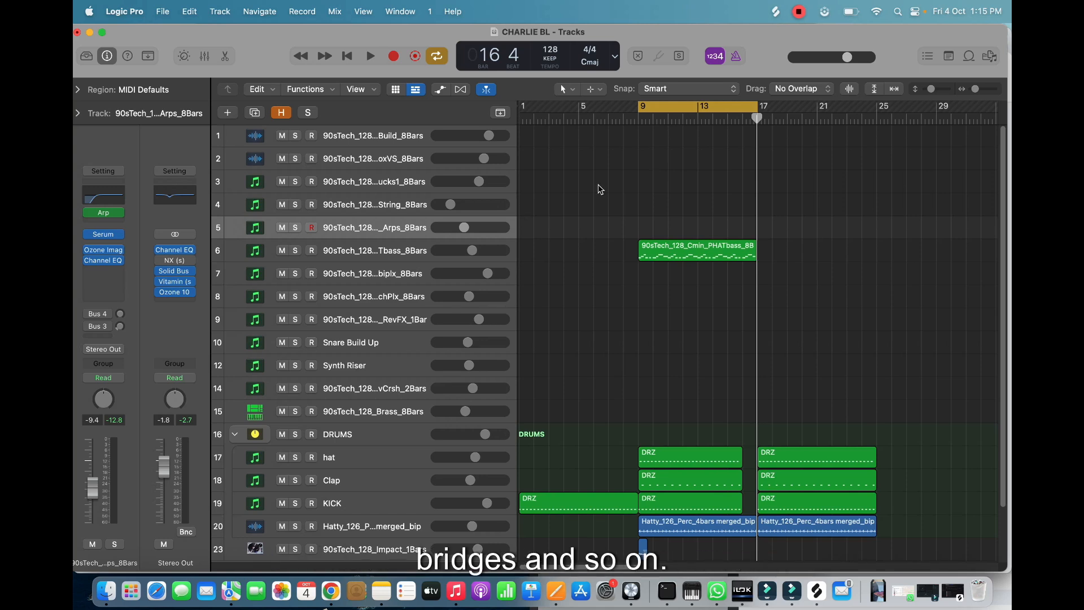
Solo the PHATbass track in Logic Pro, listen to its drop region, and end the solo and playback.
scroll(601, 190, down, 2)
click(294, 195)
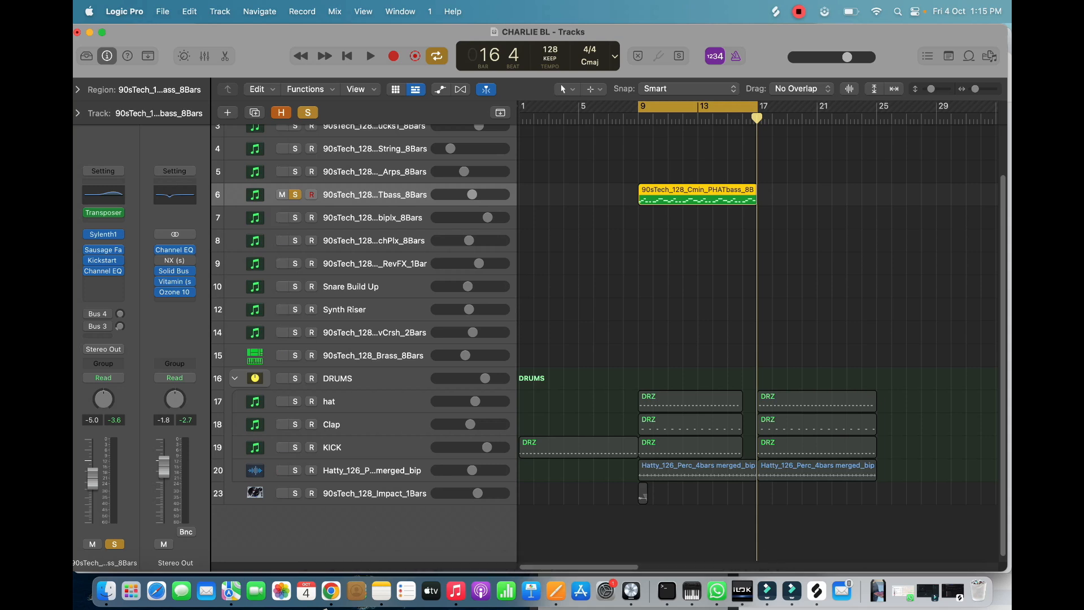
key(space)
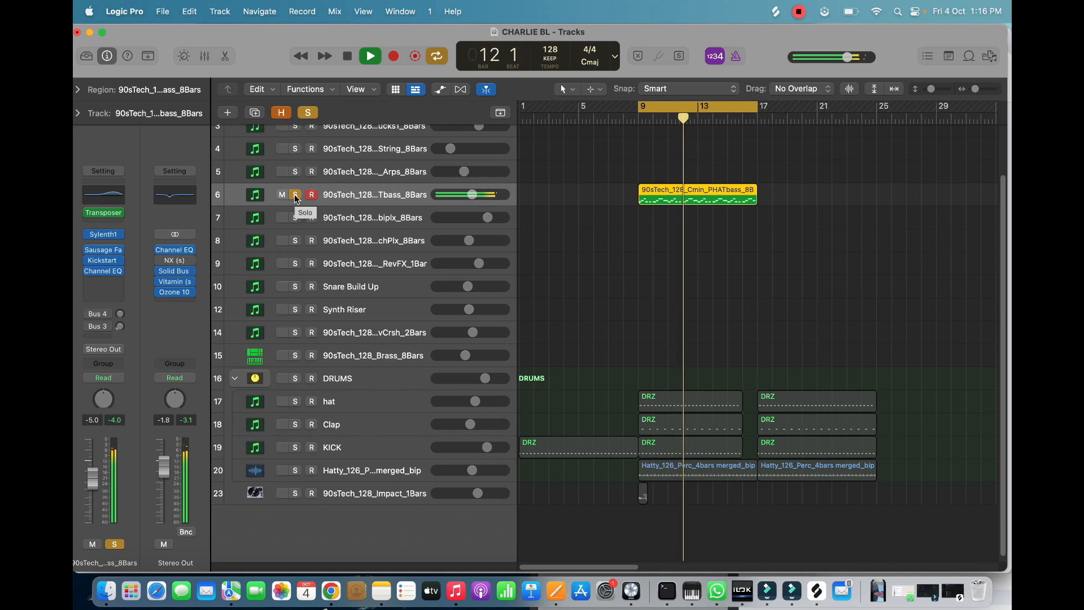
click(295, 195)
key(space)
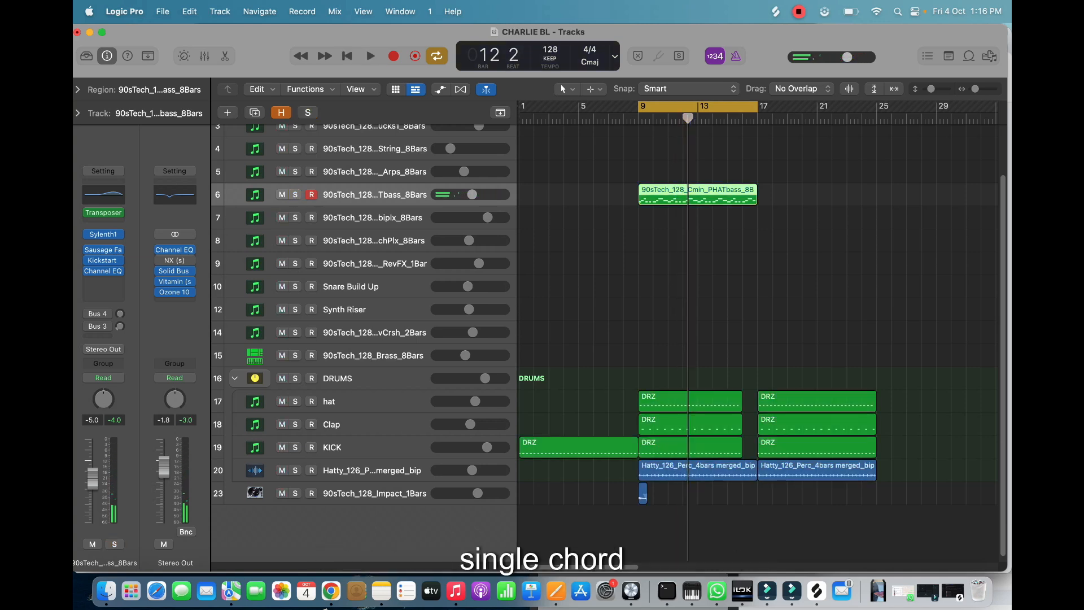
Show the PHATbass region in the piano roll and examine its note pattern.
key(p)
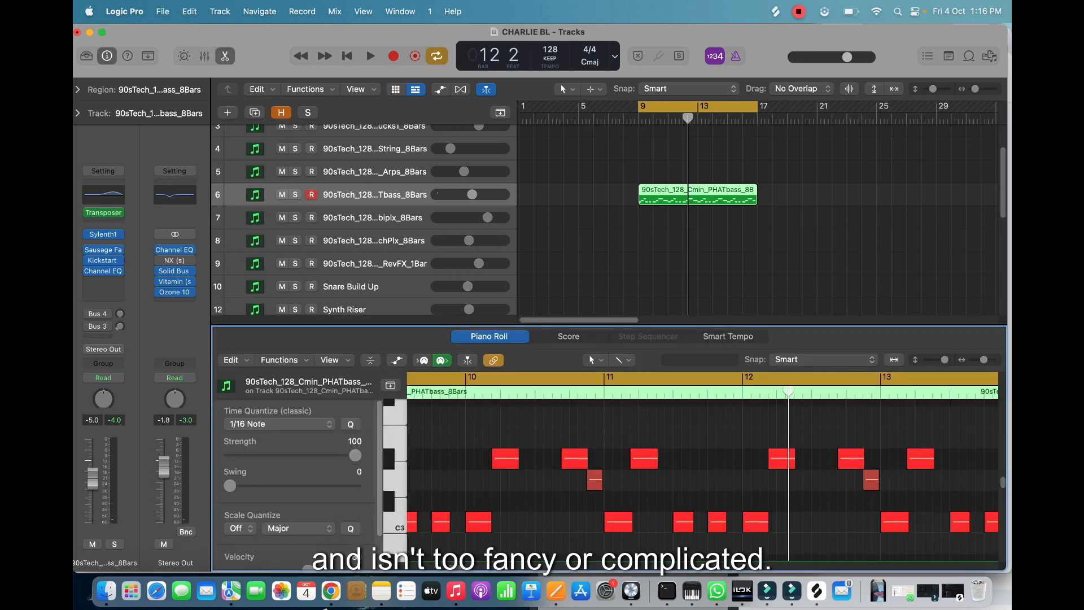
key(super+Left)
scroll(646, 442, right, 3)
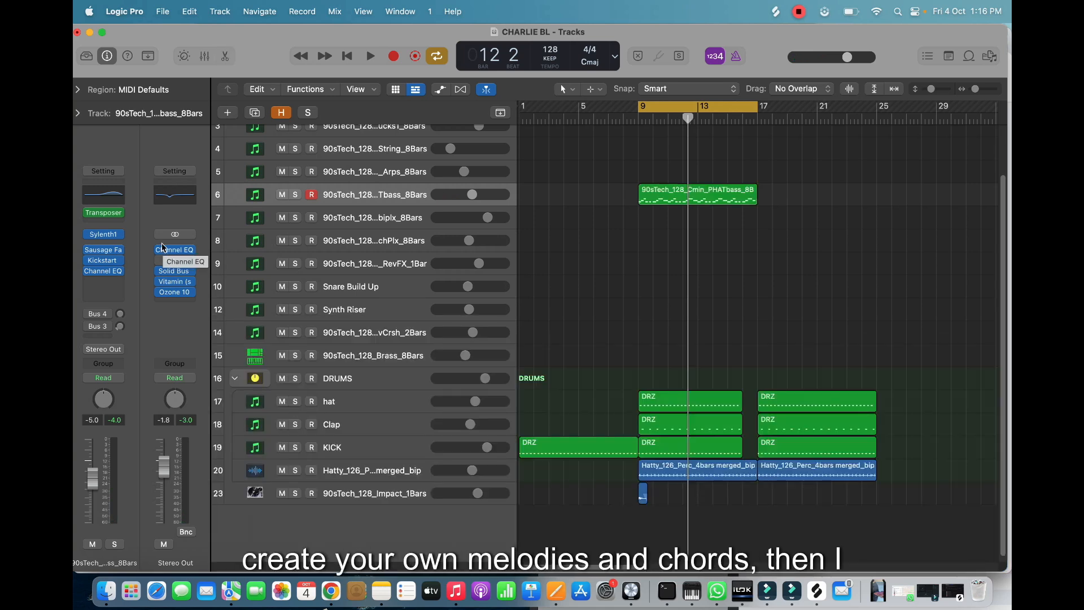
Add the Mixed In Key Captain Play MIDI effect to the PHATbass track and choose the computer keyboard for playing chords.
click(103, 220)
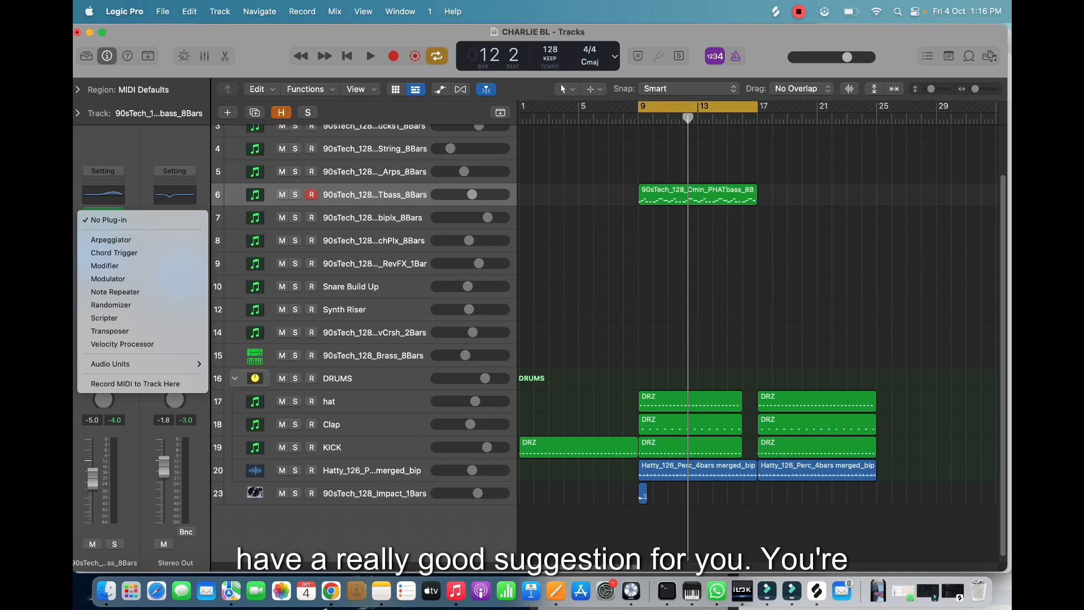
mouse_move(141, 364)
mouse_move(251, 390)
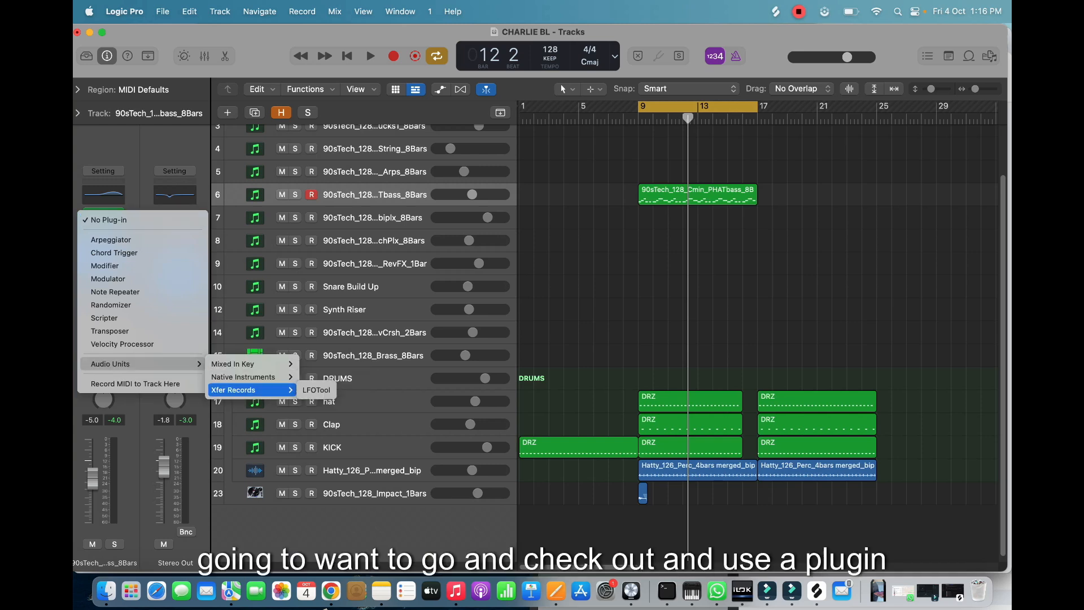
mouse_move(248, 364)
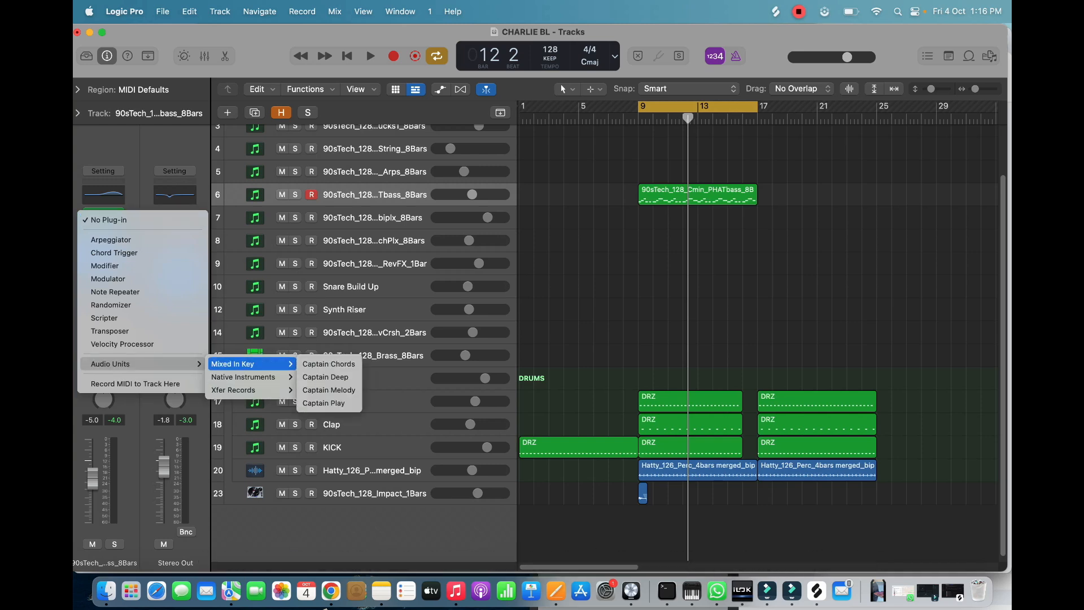
click(323, 402)
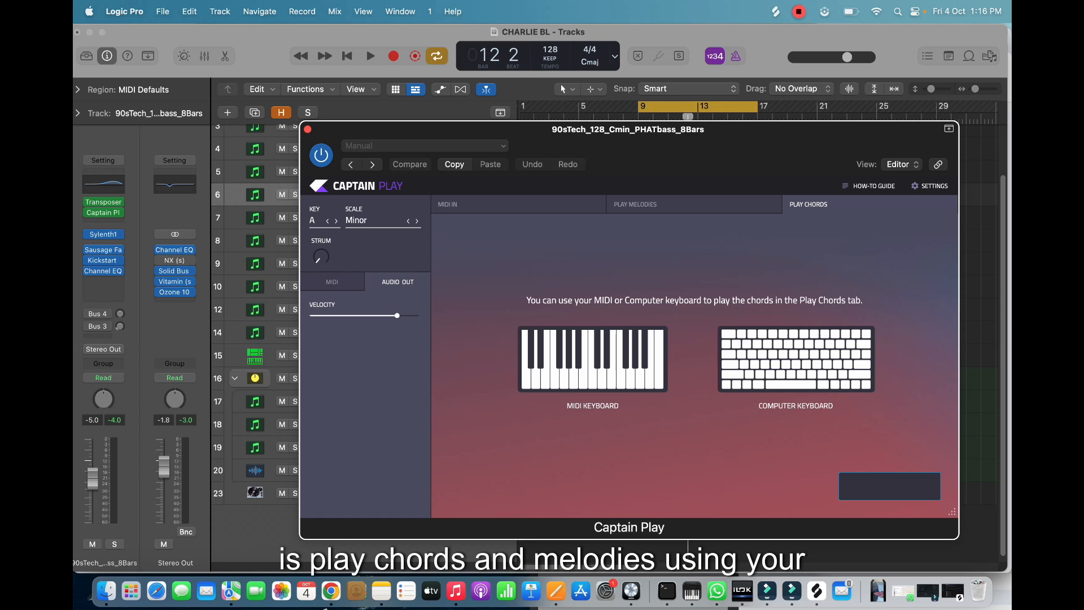
click(795, 366)
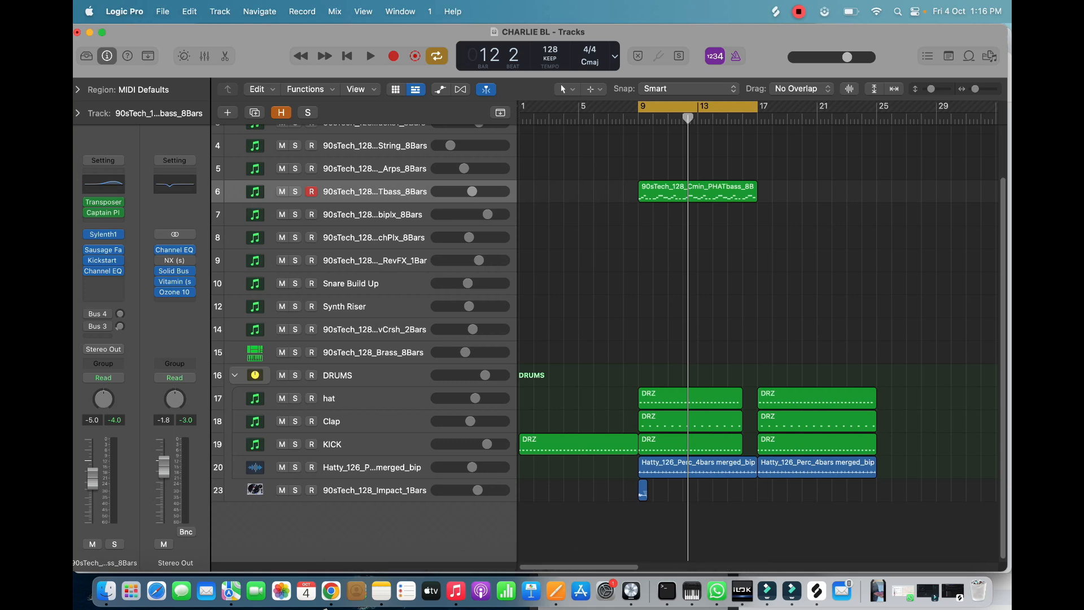
Solo the DRUMS stack and play it from bar 9 to review the hat, clap and kick patterns.
key(ctrl+s)
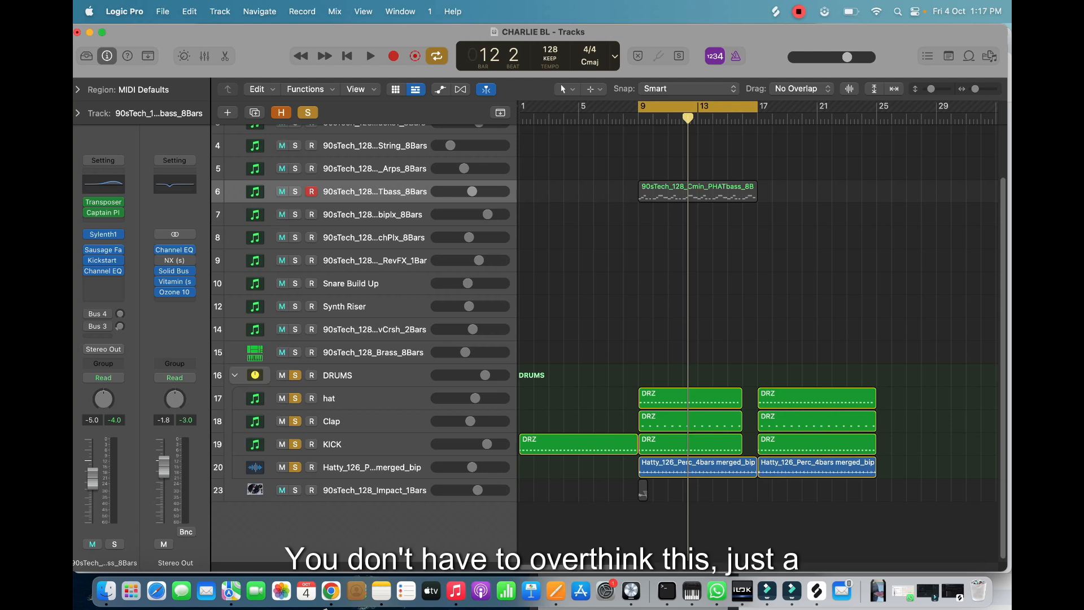
scroll(655, 314, down, 1)
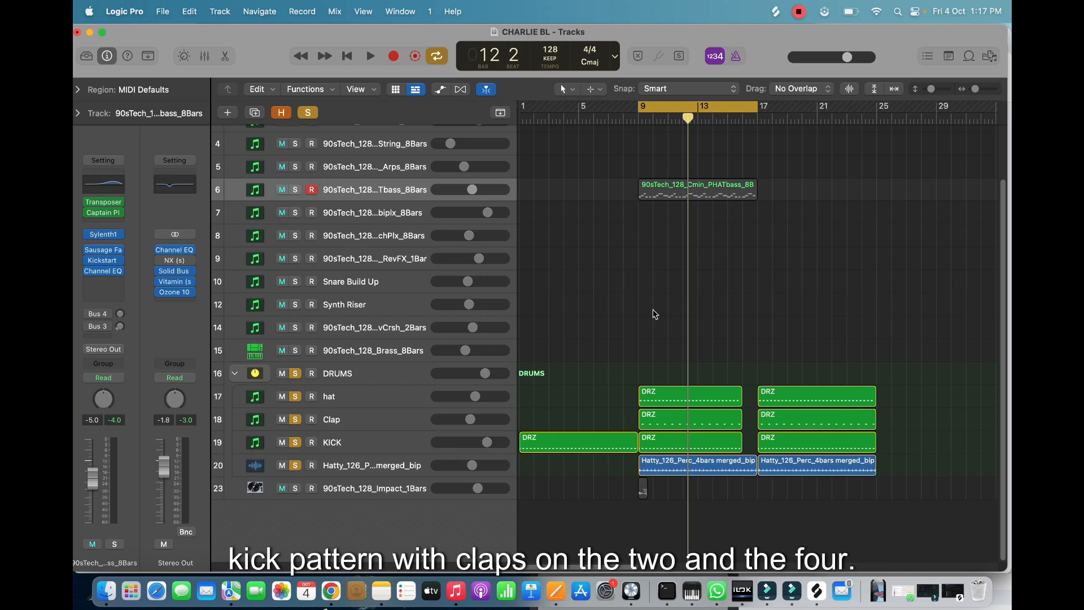
key(space)
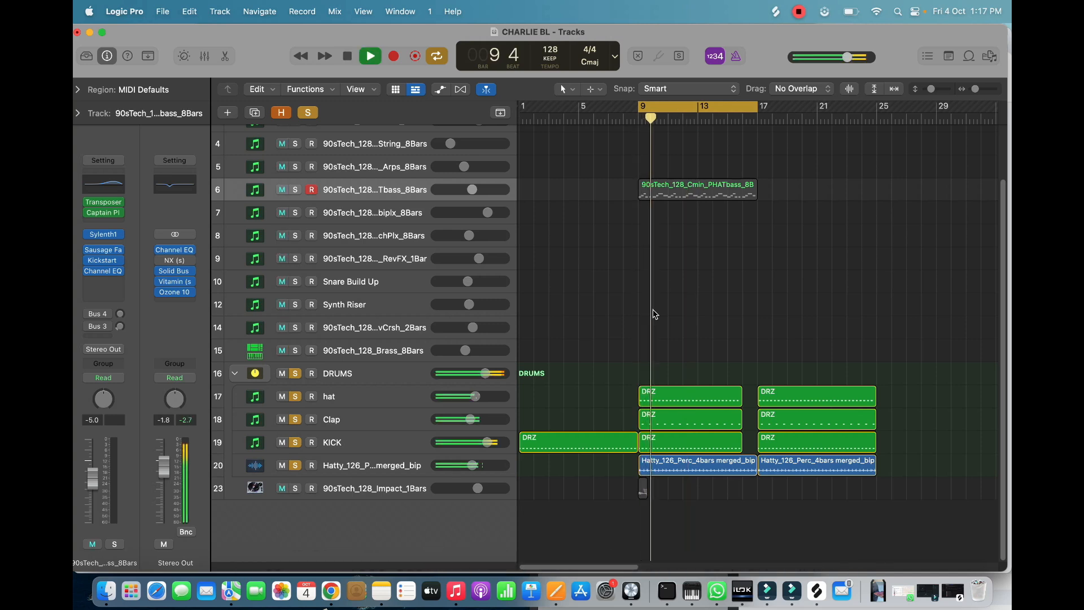
key(super+Right)
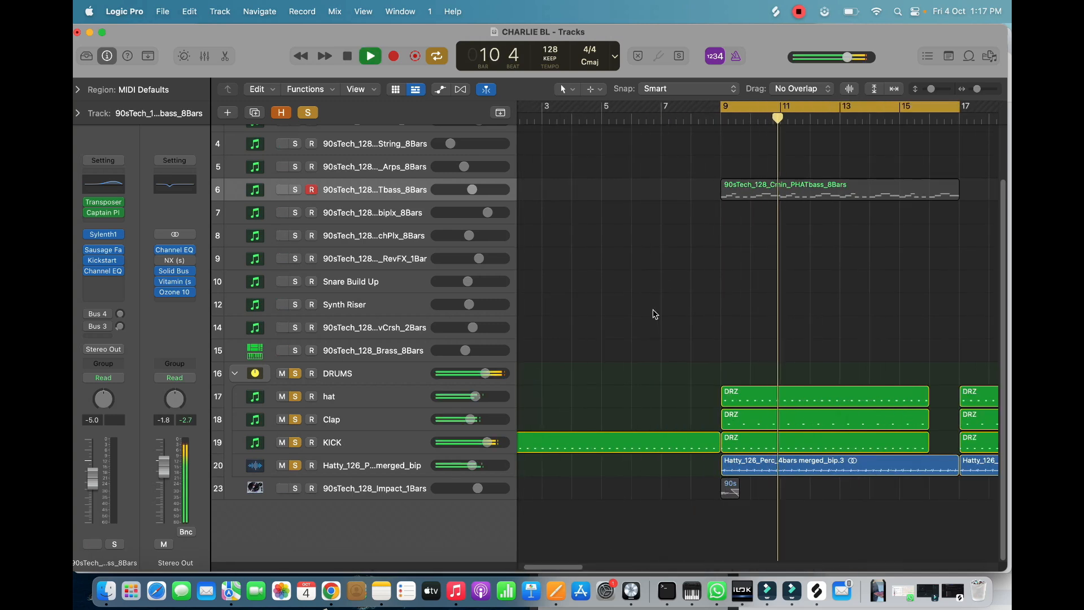
scroll(653, 314, right, 3)
scroll(654, 314, up, 1)
scroll(654, 314, down, 1)
scroll(653, 314, right, 2)
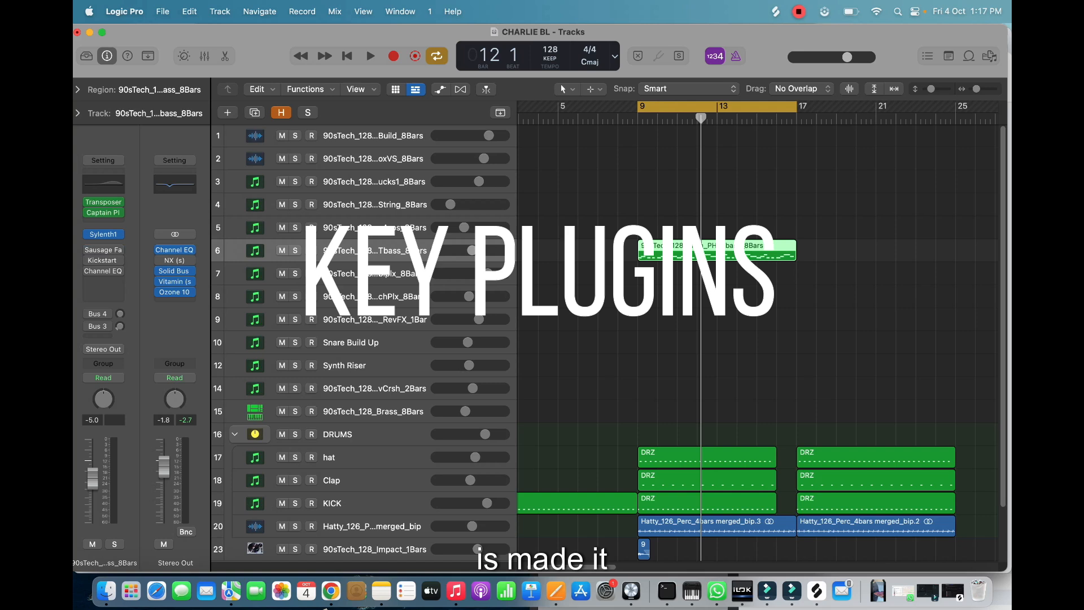
Solo the PHATbass track and audition it with the Sausage Fattener plug-in.
key(s)
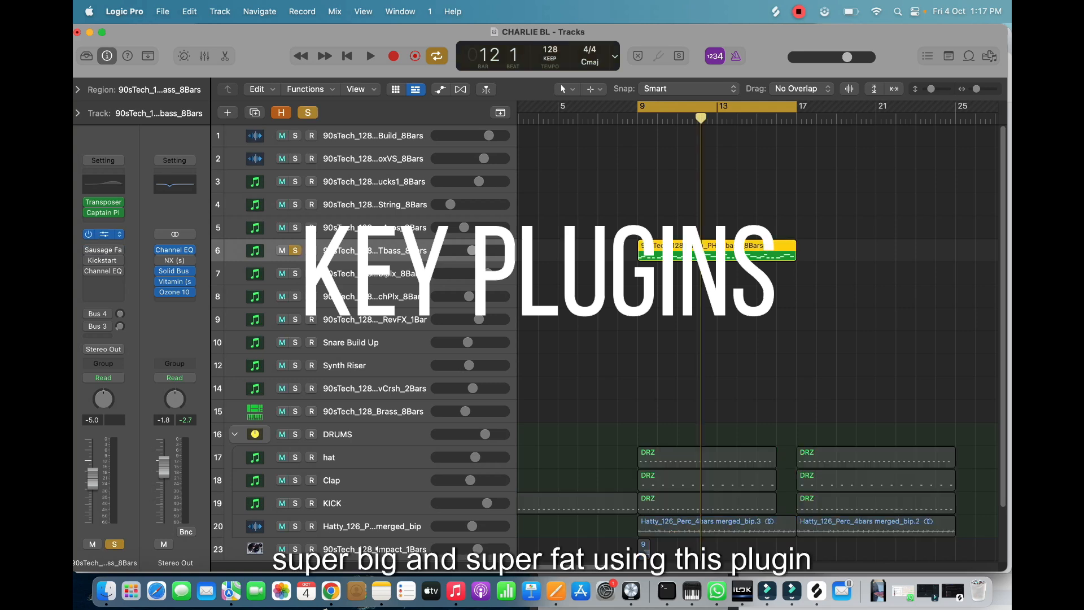
click(89, 250)
click(103, 250)
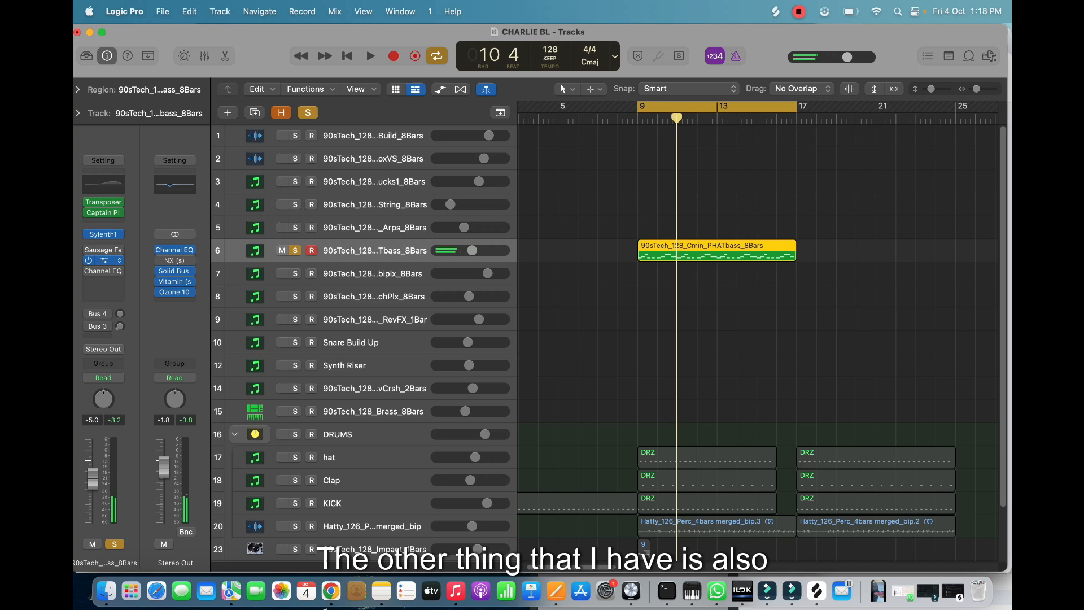
Enable and open Kickstart 2 on the PHATbass track and set its mix to 100% while the soloed bass plays.
click(104, 260)
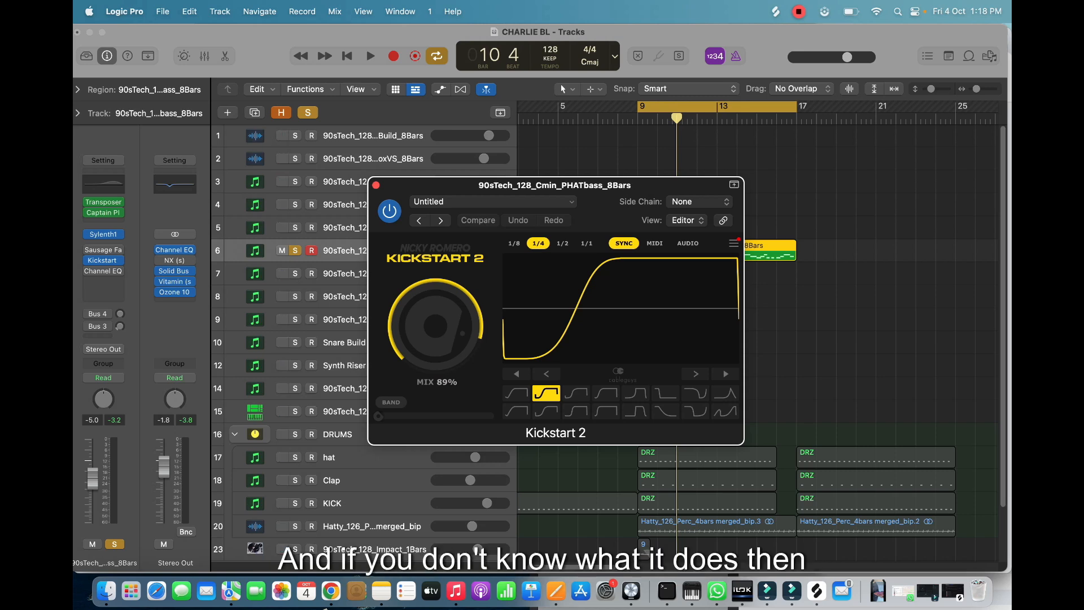
key(space)
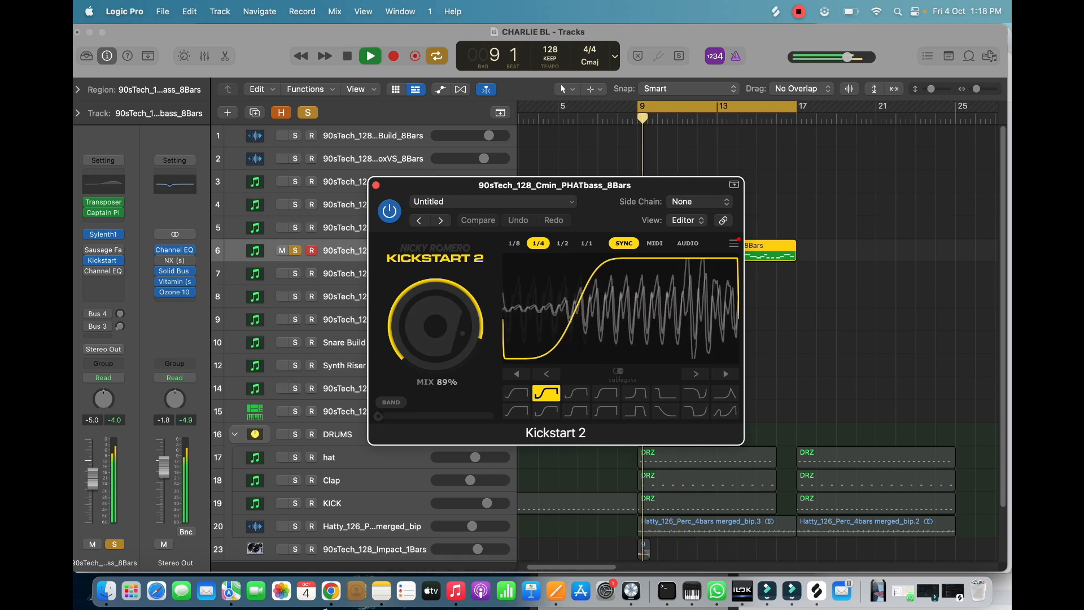
drag(436, 325, 435, 307)
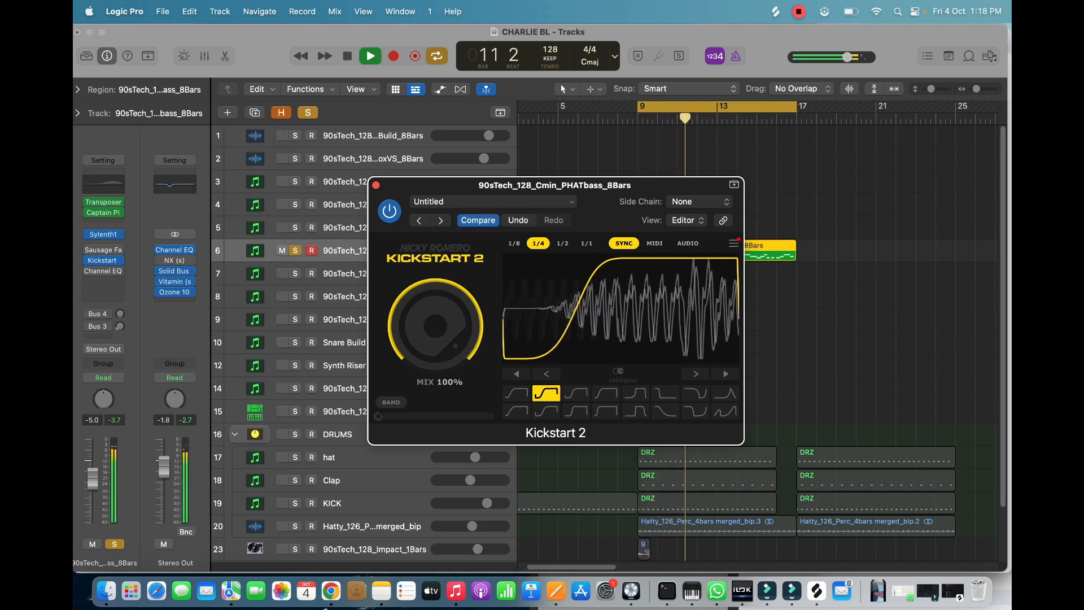
key(space)
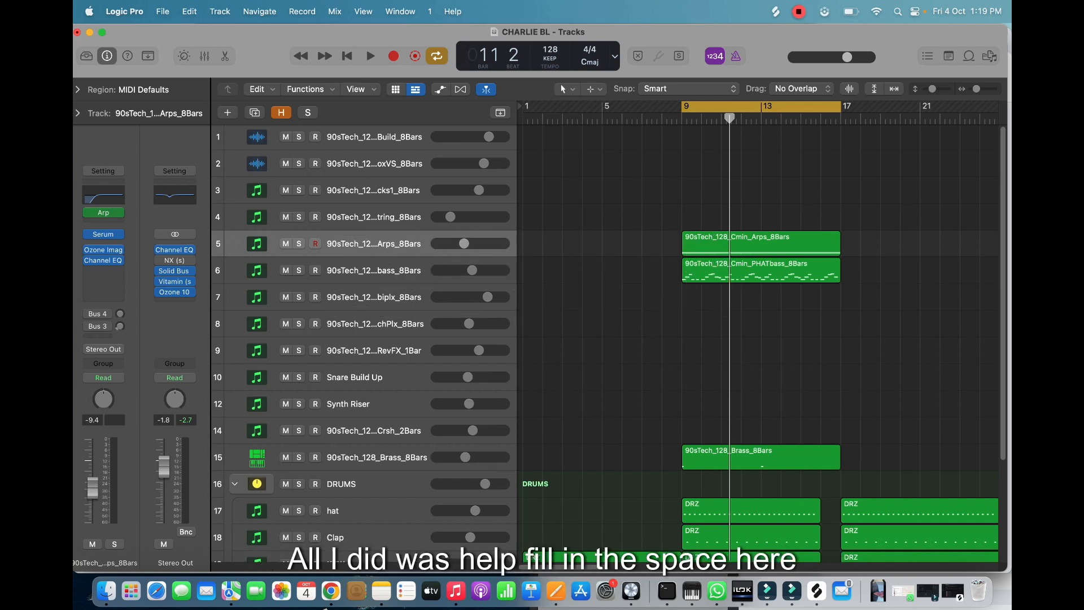
Open the Arps region of the drop in the piano roll to inspect its notes.
click(729, 239)
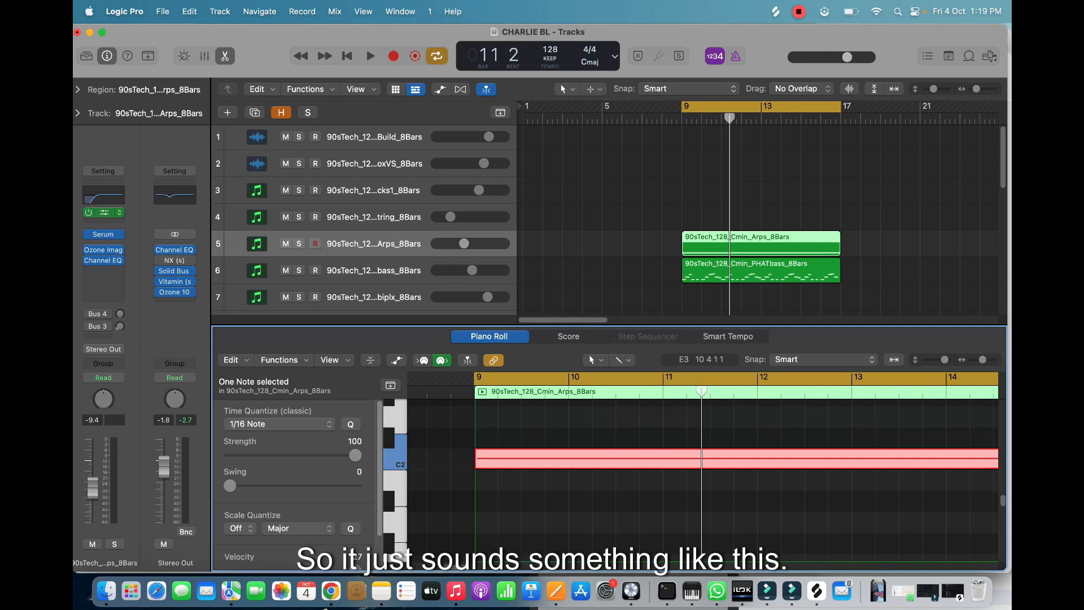
Open the Arpeggiator on the Arps track to view its pattern, and audition the track soloed.
click(104, 213)
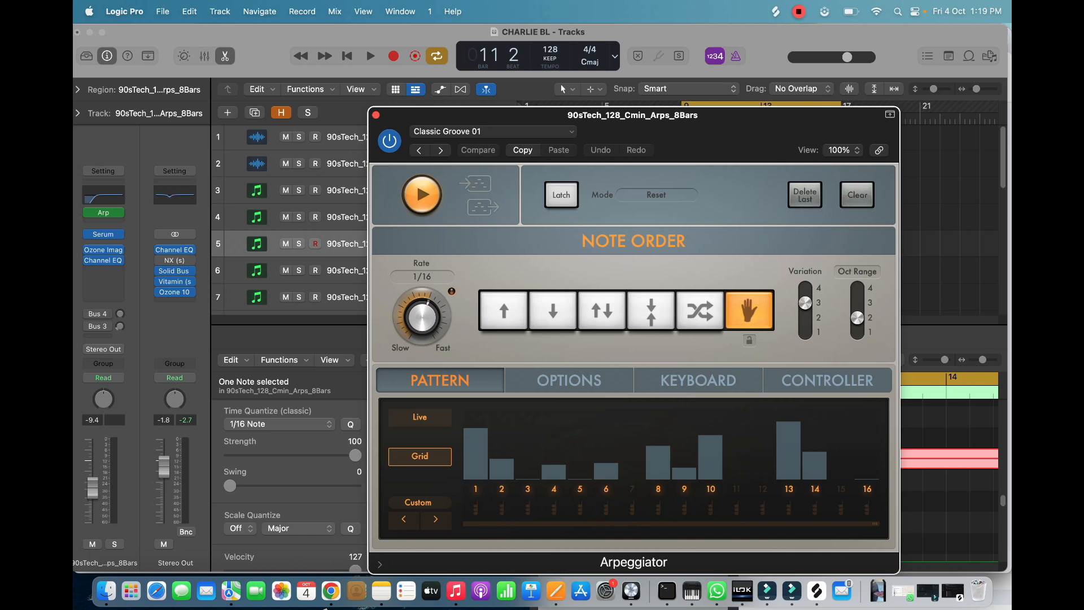
click(298, 244)
key(space)
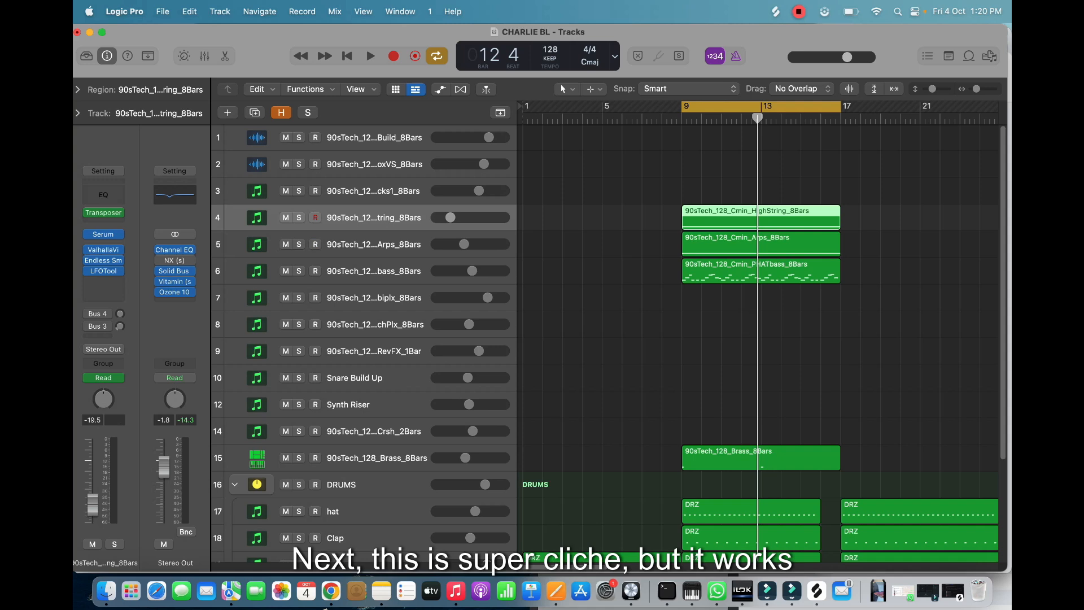
Solo the HighString track, play it from bar 9 and open its Serum instrument to inspect the sound.
scroll(600, 320, down, 3)
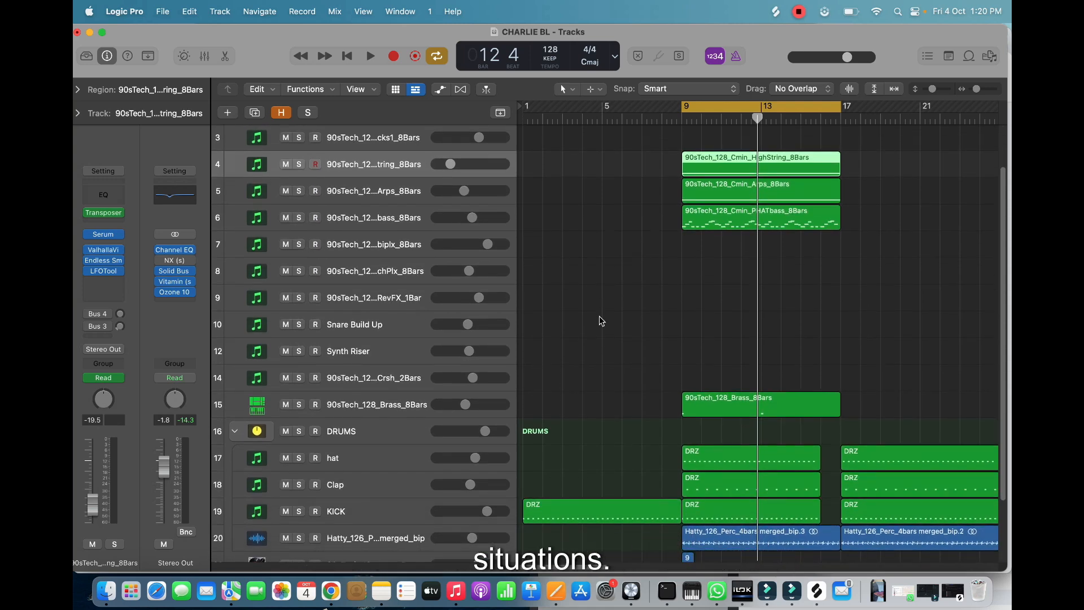
scroll(600, 320, up, 2)
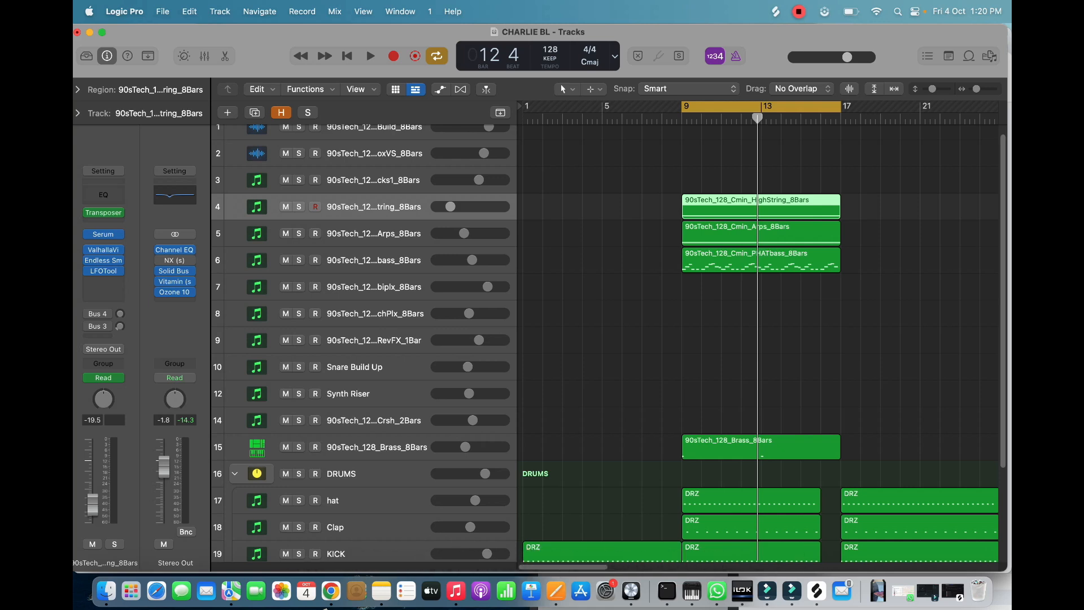
key(s)
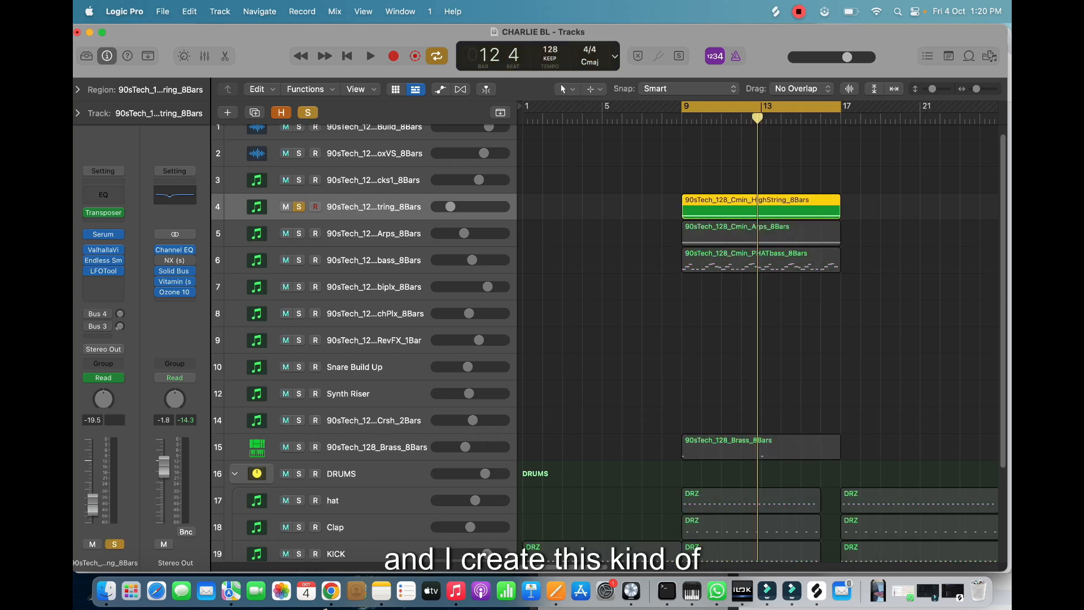
key(super+Down)
key(super+Down)
key(super+Down)
key(super+Down)
key(super+Left)
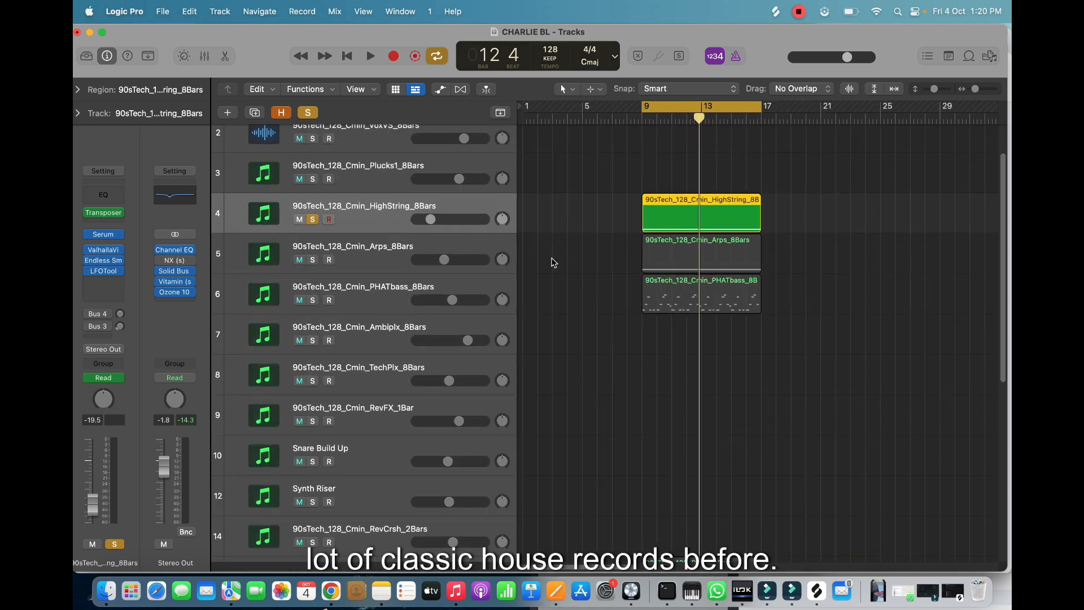
key(space)
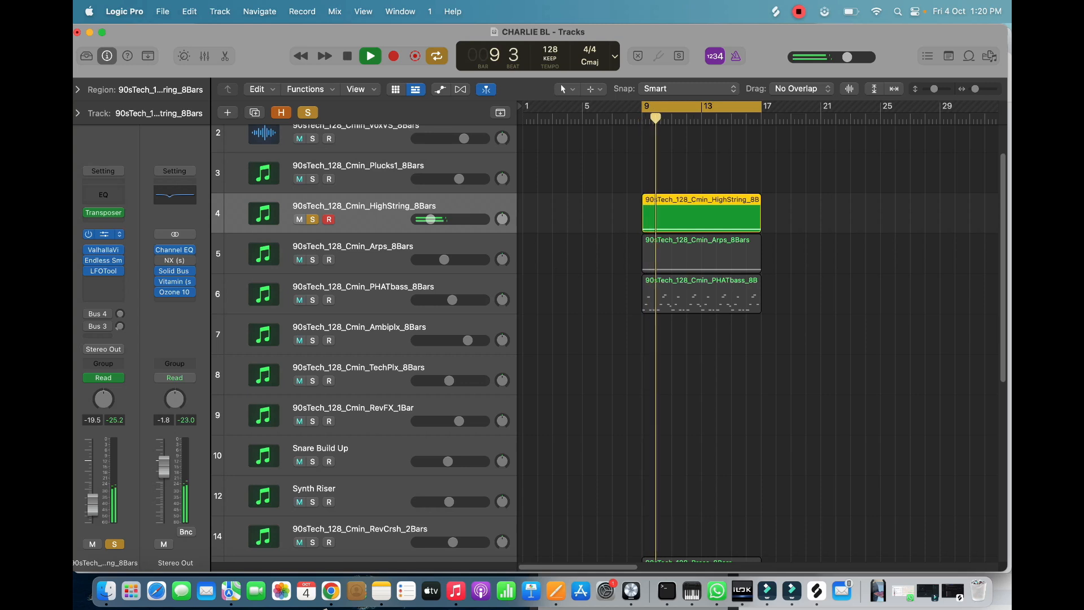
click(104, 234)
key(space)
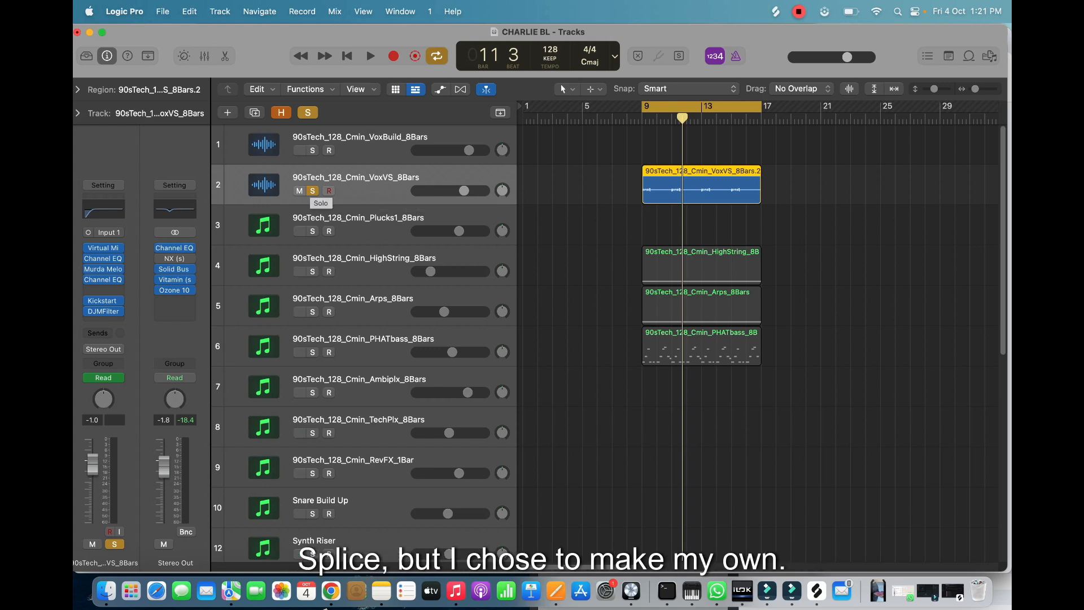
Compare the soloed VoxVS vocal from bar 9 with all its insert plug-ins bypassed and with its processing enabled.
alt+click(89, 311)
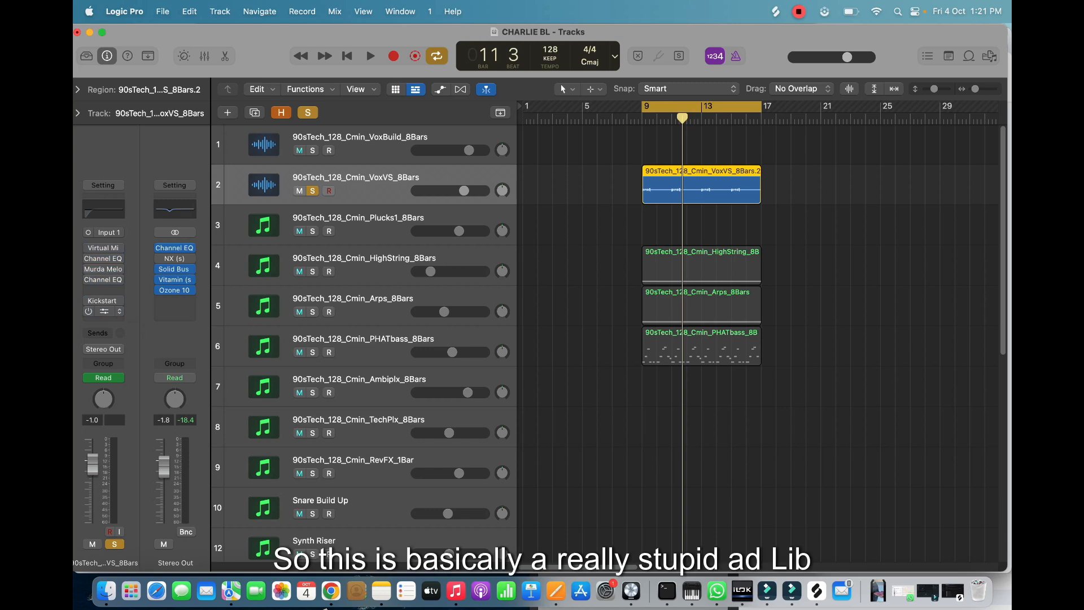
key(space)
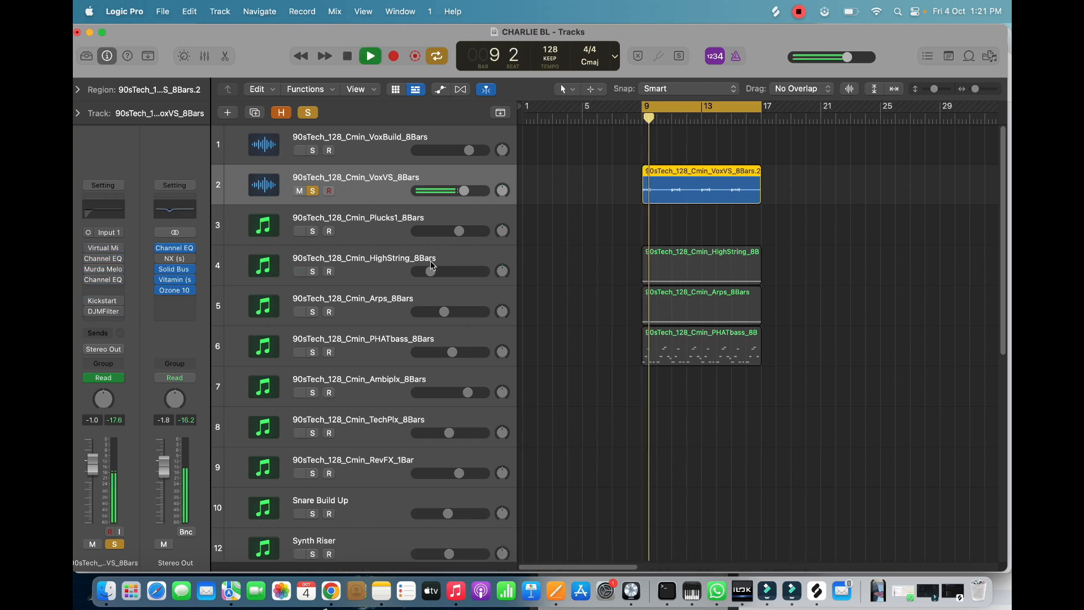
key(space)
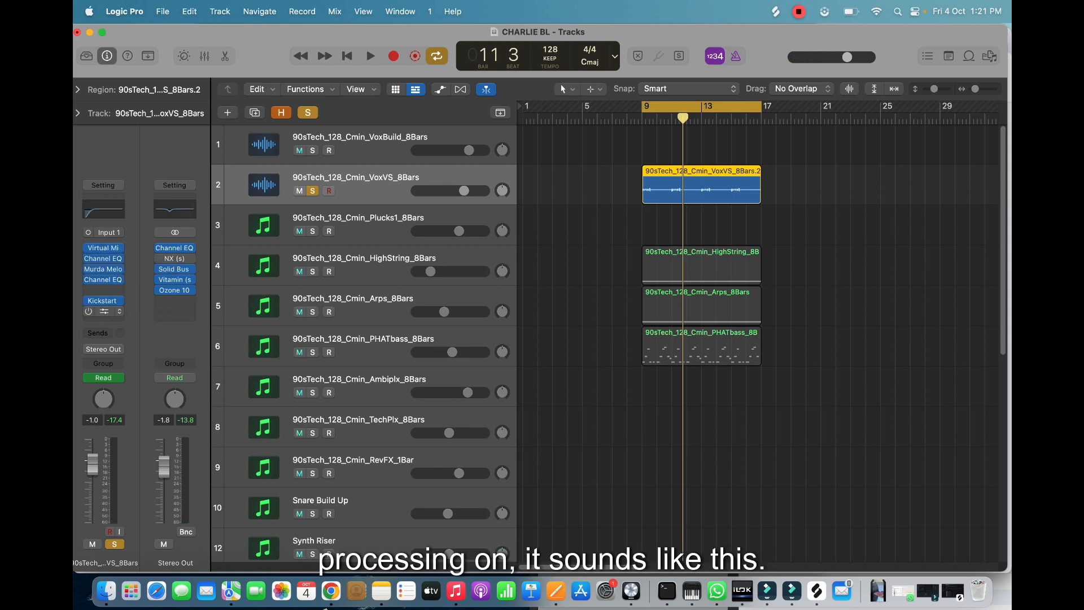
key(space)
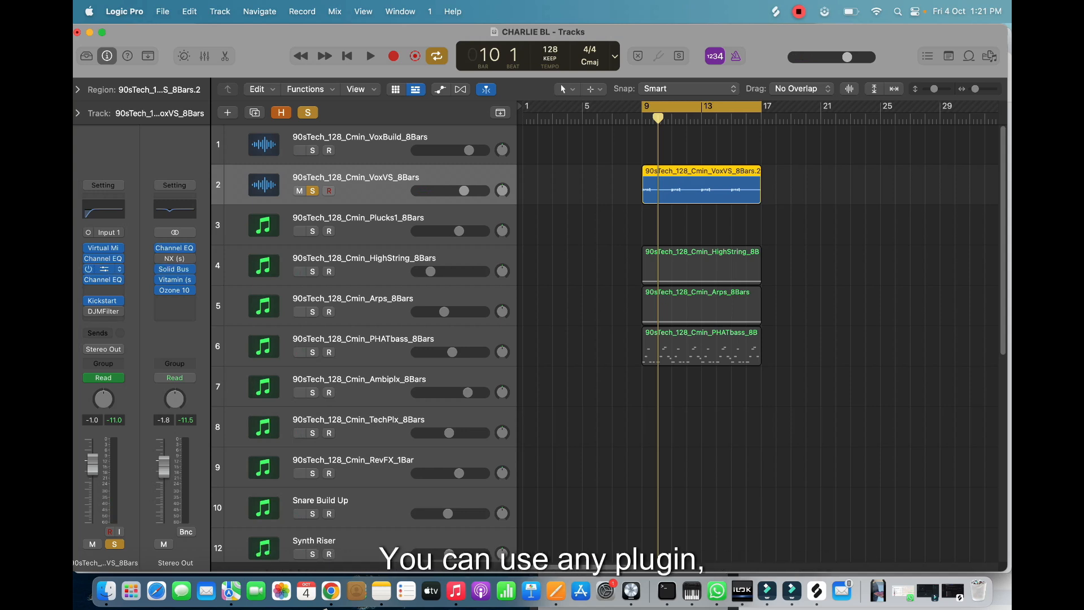
Inspect the Murda Melodies settings on the VoxVS track, close that plug-in and open Kickstart.
click(104, 268)
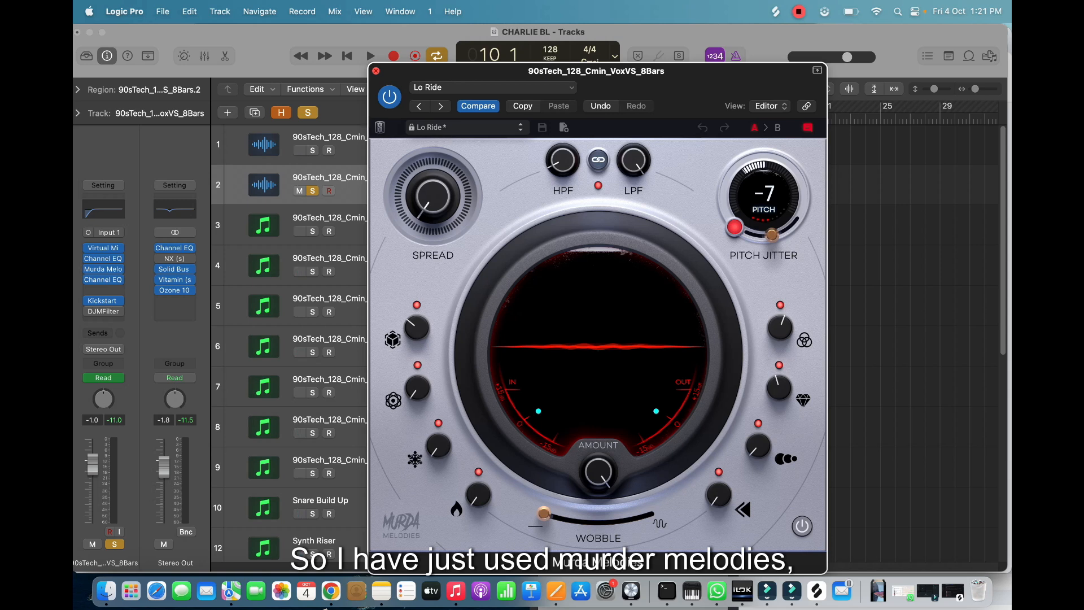
click(377, 72)
click(102, 301)
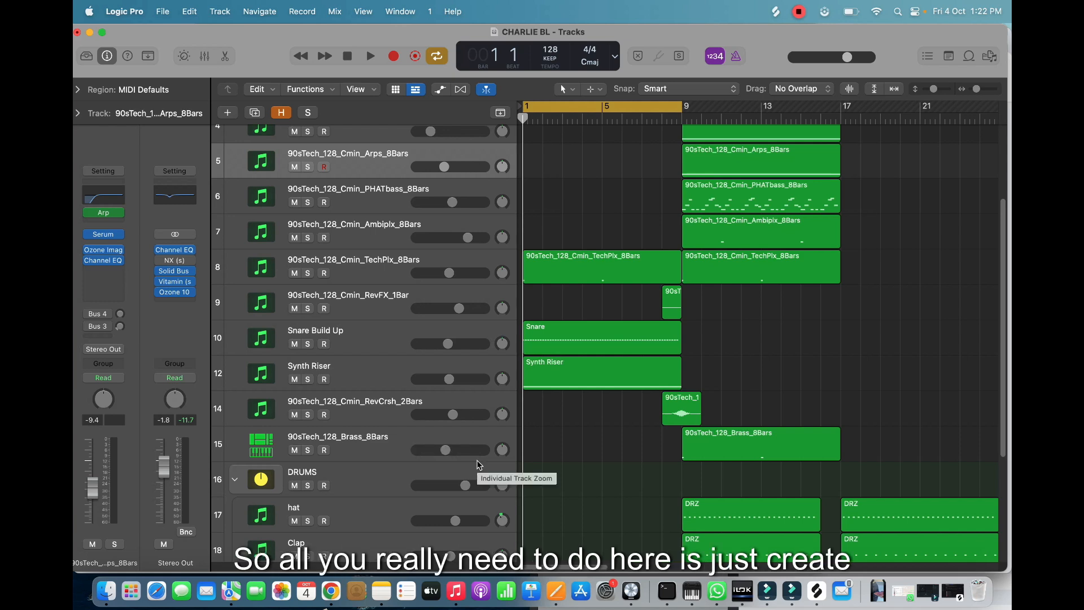
Solo the Snare Build Up track and view the whole eight-bar Snare region in the piano roll.
click(582, 337)
click(308, 344)
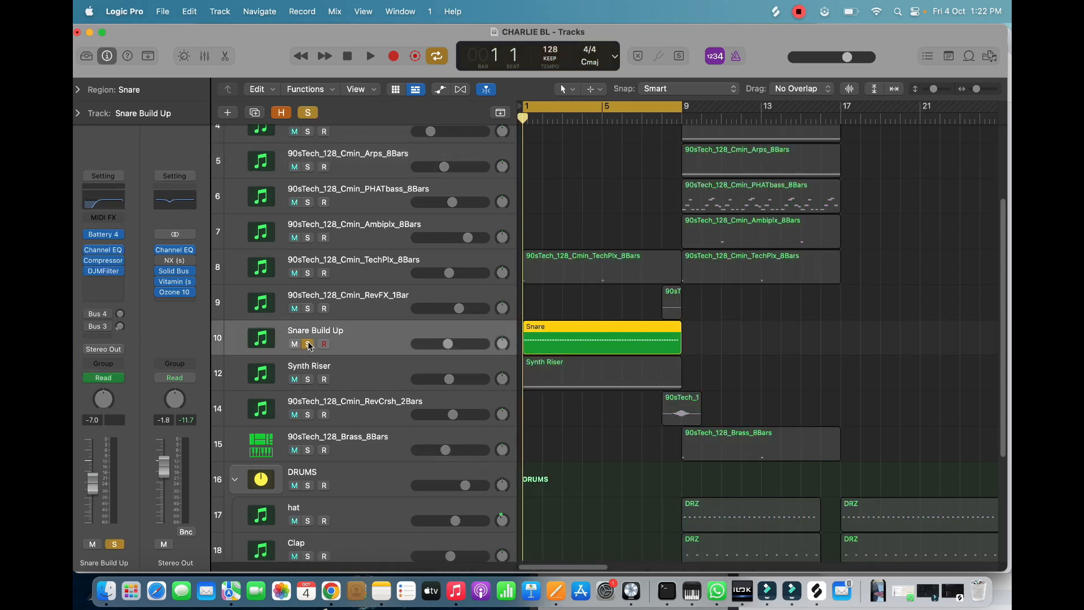
key(p)
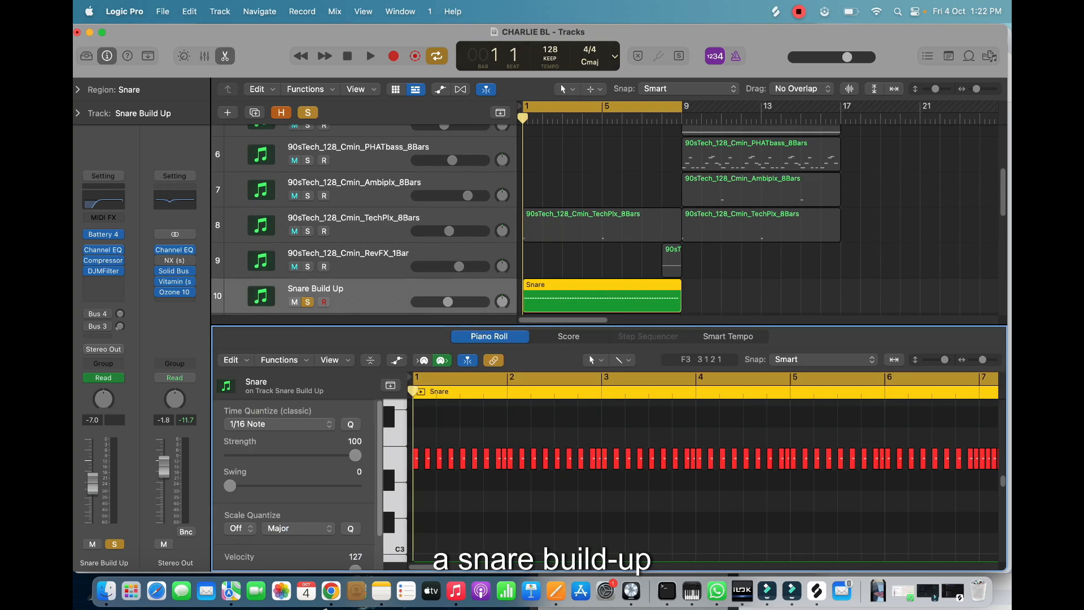
key(super+Left)
key(super+Left)
key(super+Left)
key(super+Left)
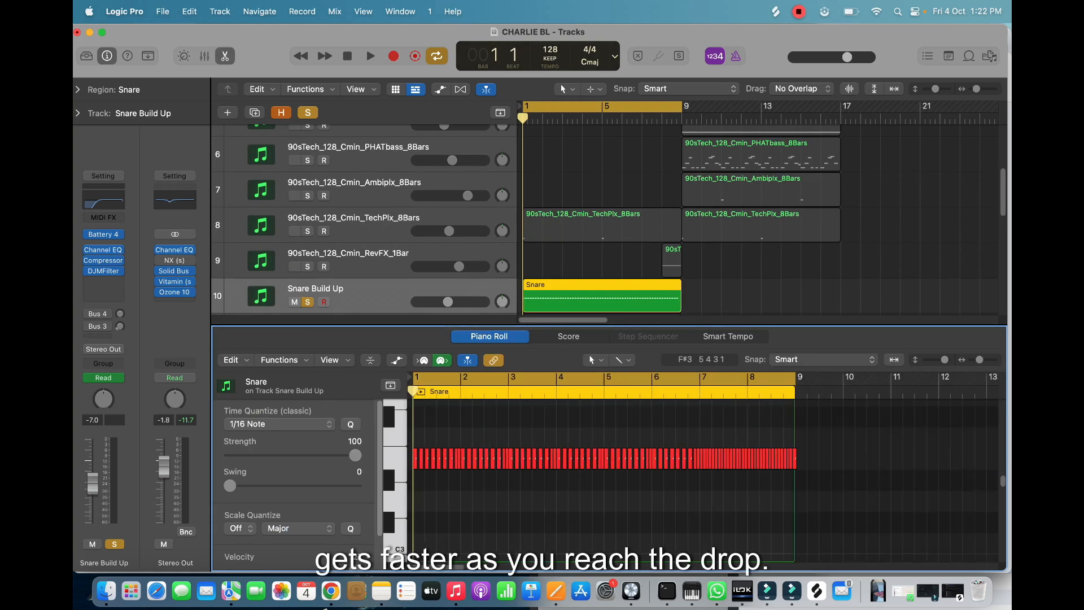
Play the soloed snare build-up from bar 1 to hear its roll speed up, and close the piano roll.
key(space)
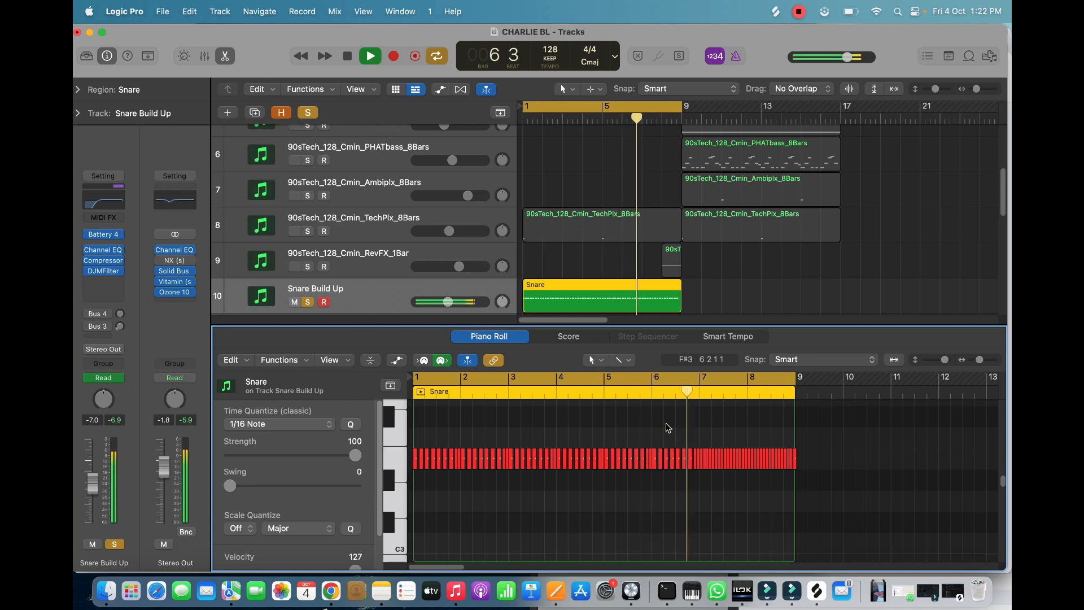
key(space)
key(e)
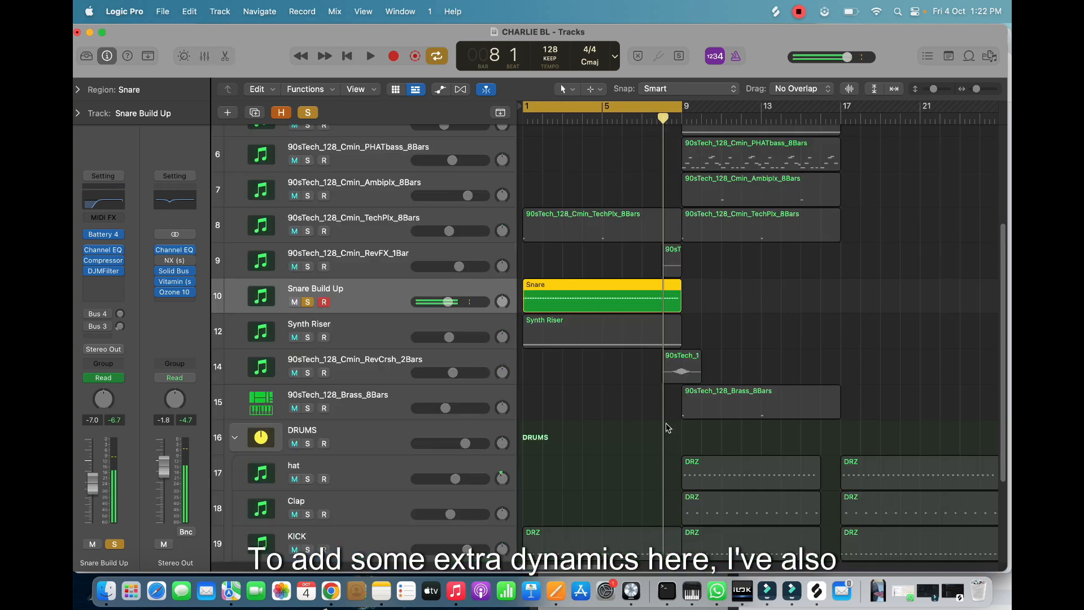
Show the track automation and inspect the DJMFilter plug-in on the Snare Build Up track, closing it when done.
key(a)
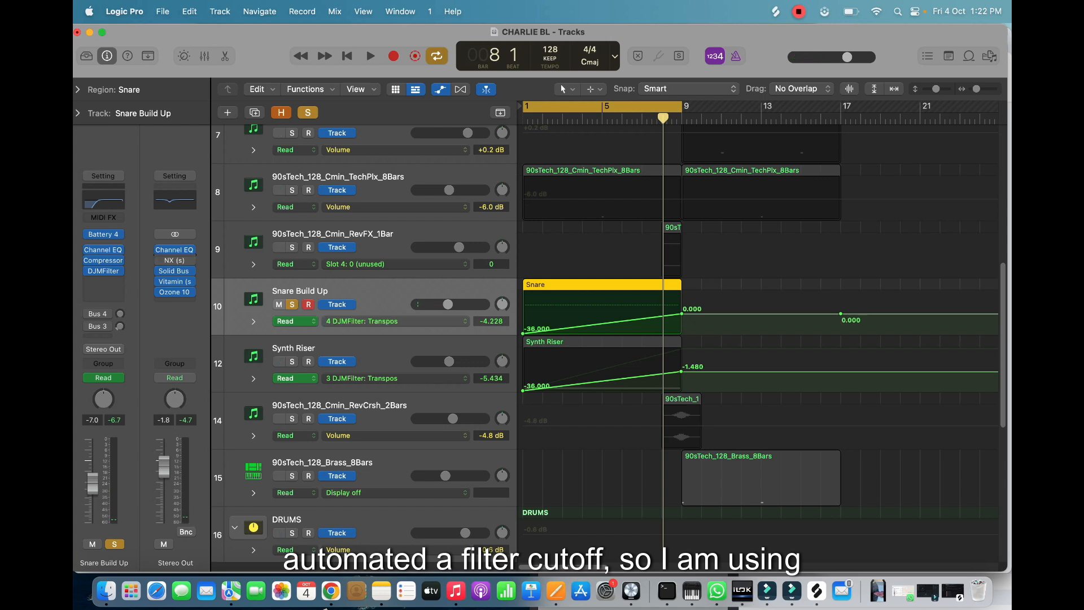
click(104, 271)
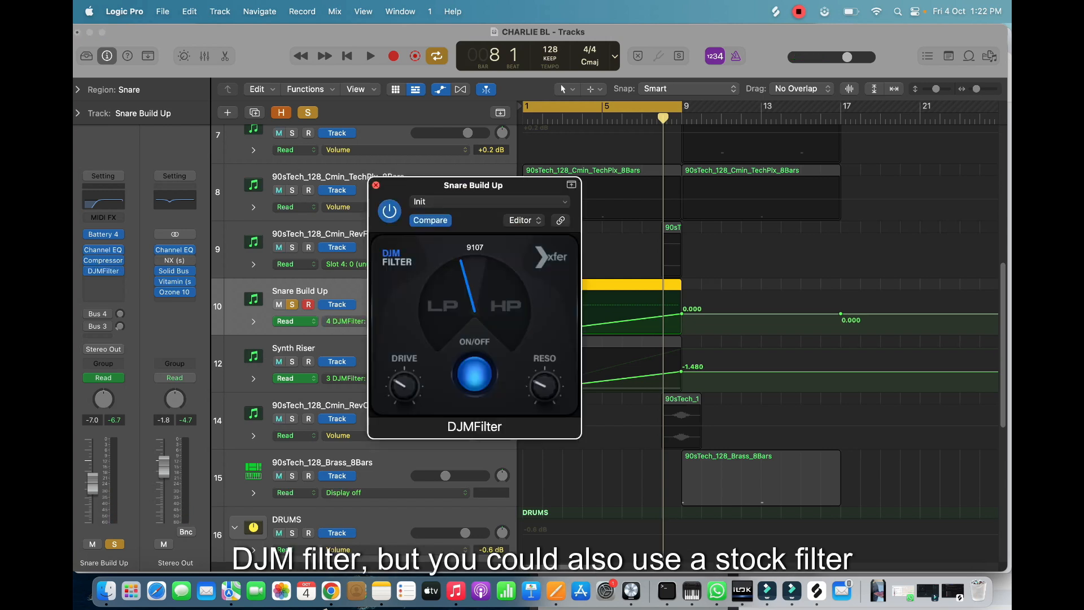
click(376, 186)
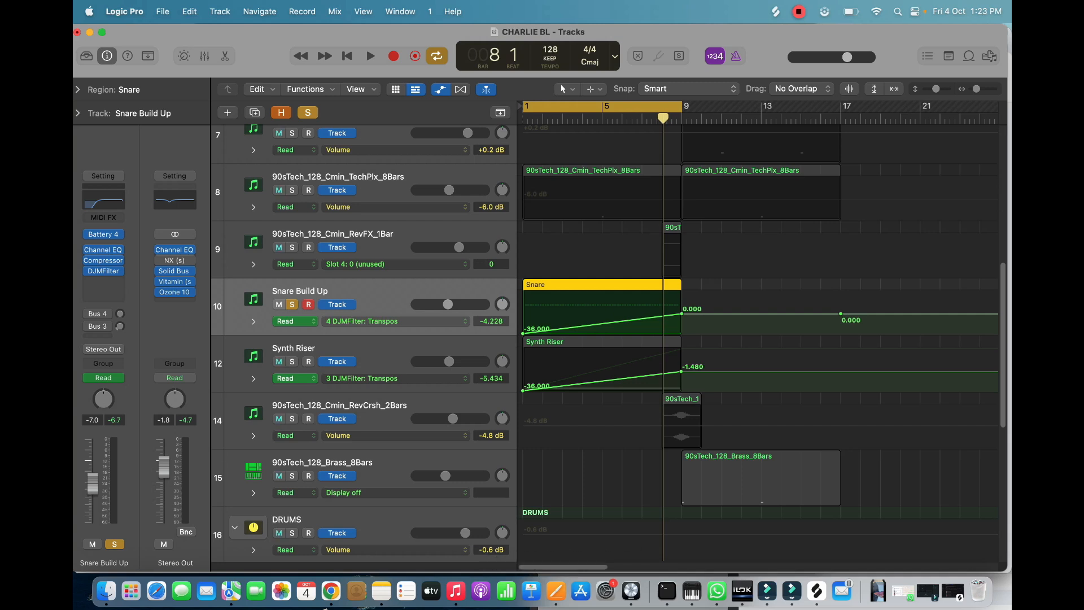
Clear the Snare Build Up solo and play the build-up with all the other tracks.
key(s)
key(s)
key(space)
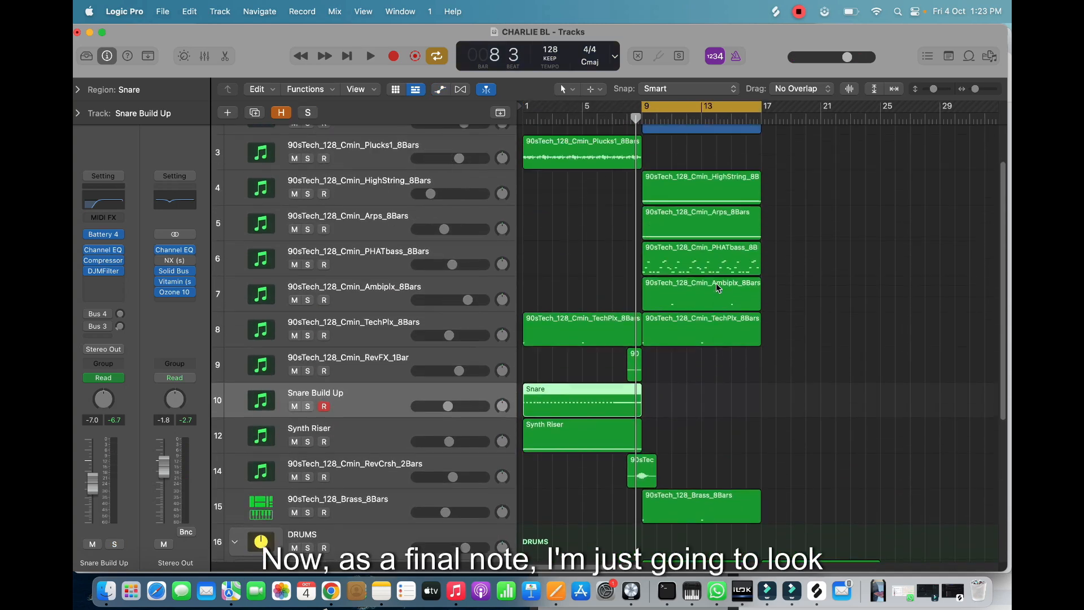
Solo the TechPlx, Ambiplx and Brass tracks in the drop and play these ear-candy layers together.
scroll(717, 288, up, 2)
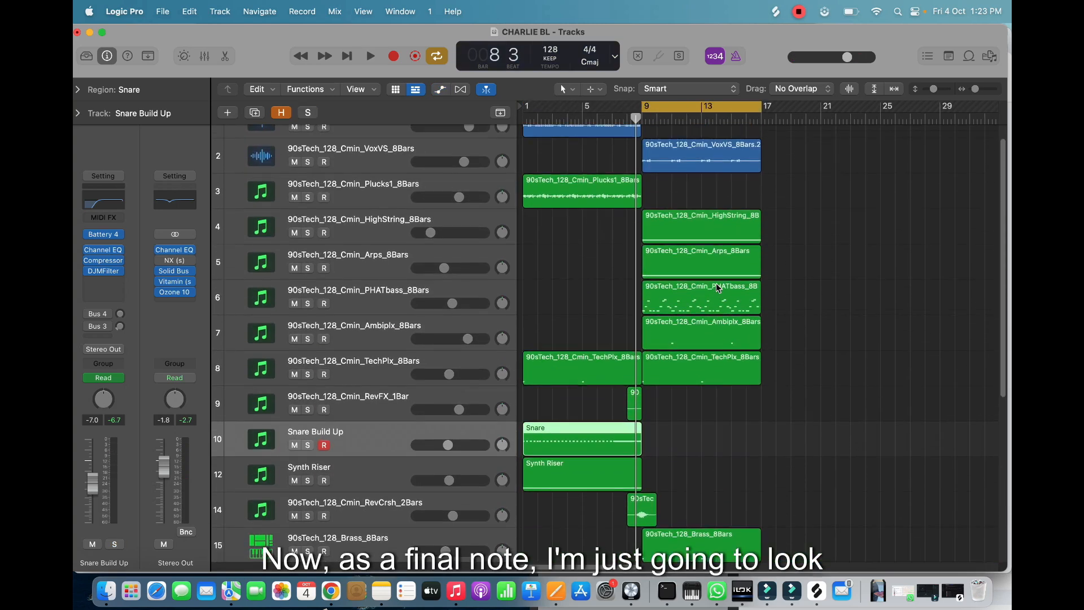
key(super+Right)
key(super+Right)
key(super+Up)
key(super+Up)
key(super+Left)
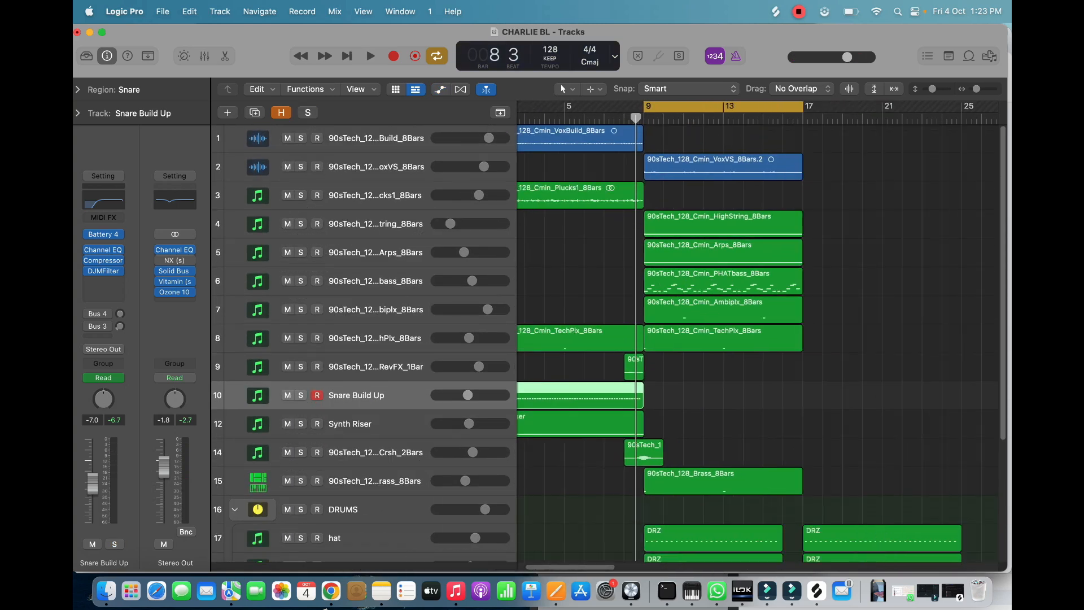
scroll(740, 402, down, 1)
scroll(741, 401, right, 1)
click(712, 317)
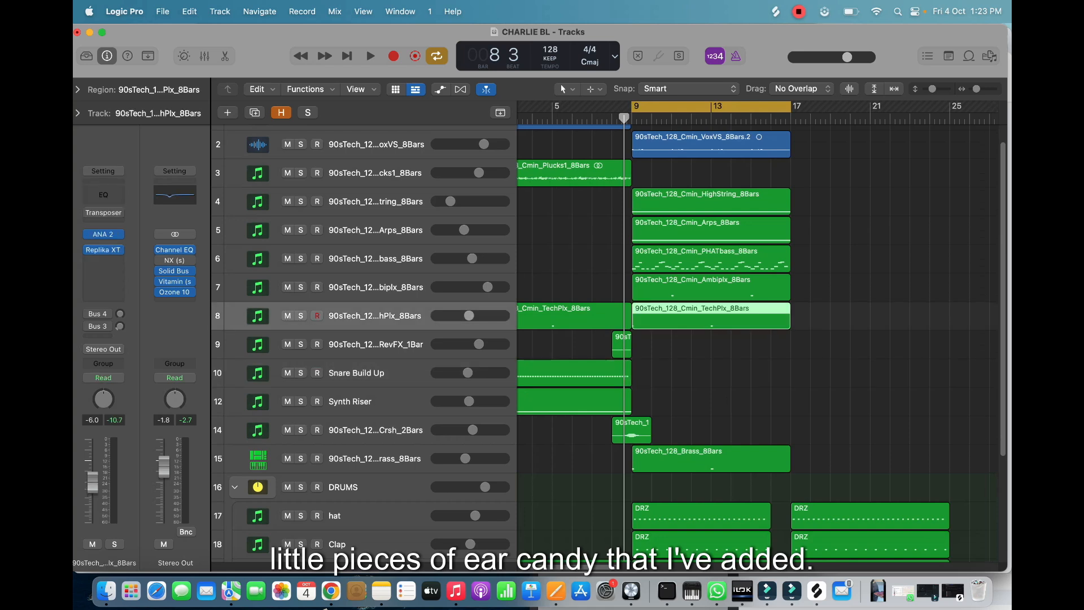
click(300, 316)
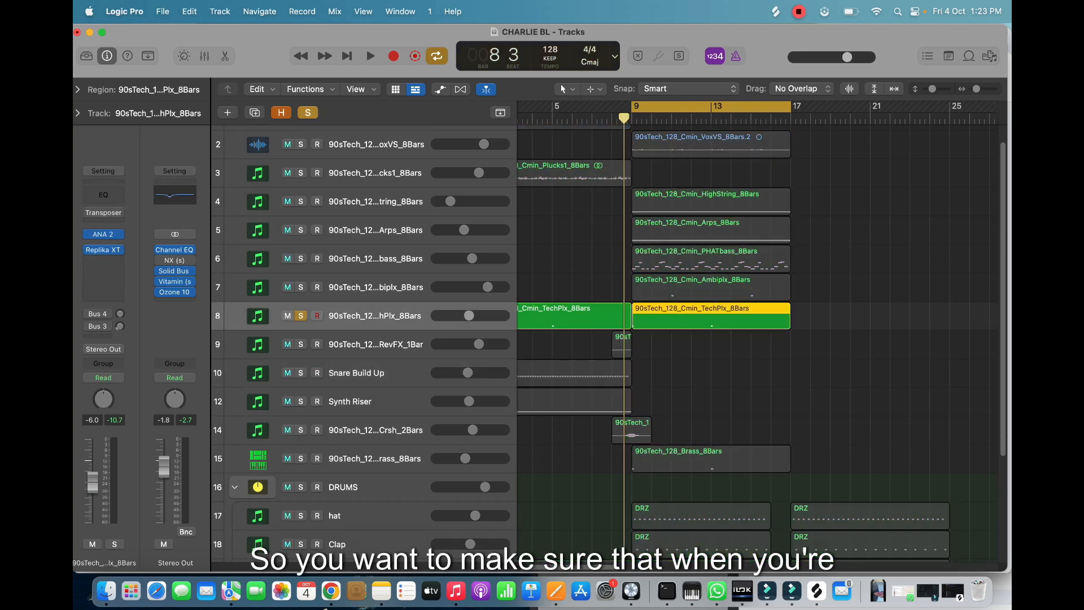
click(301, 287)
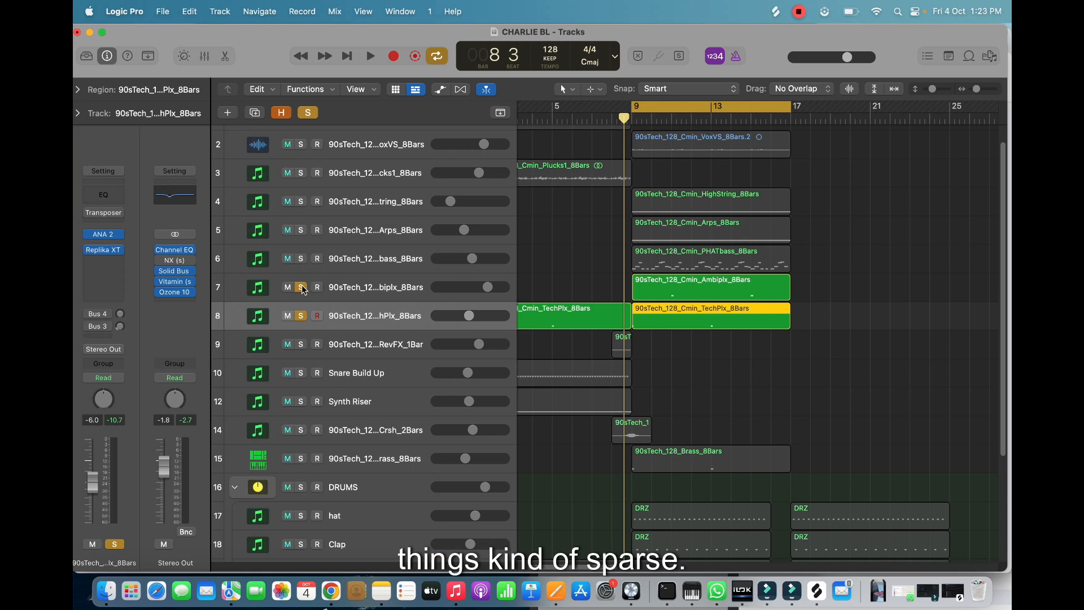
click(301, 459)
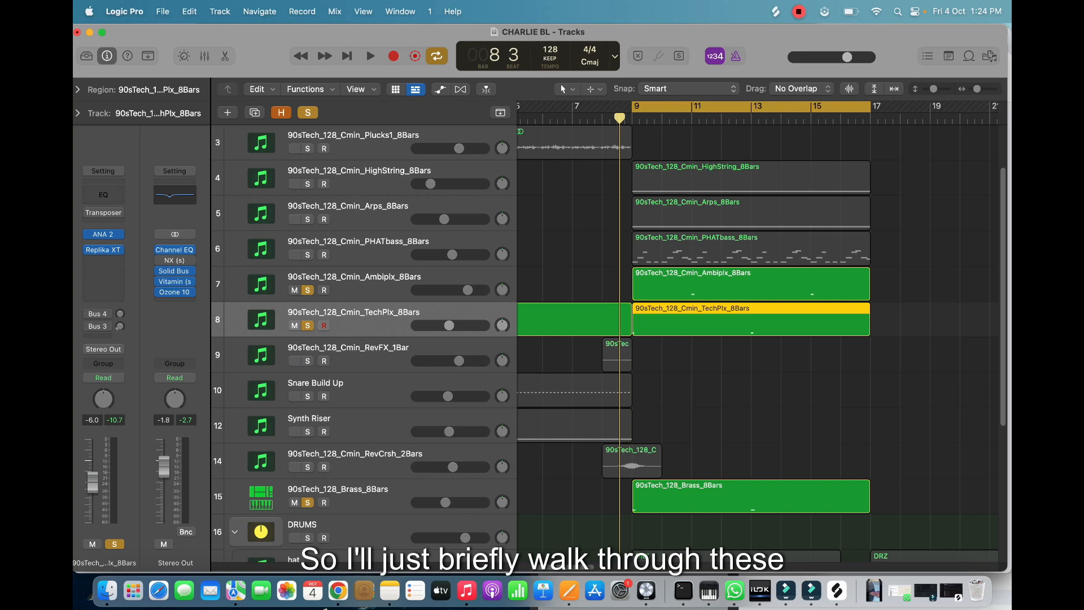
key(space)
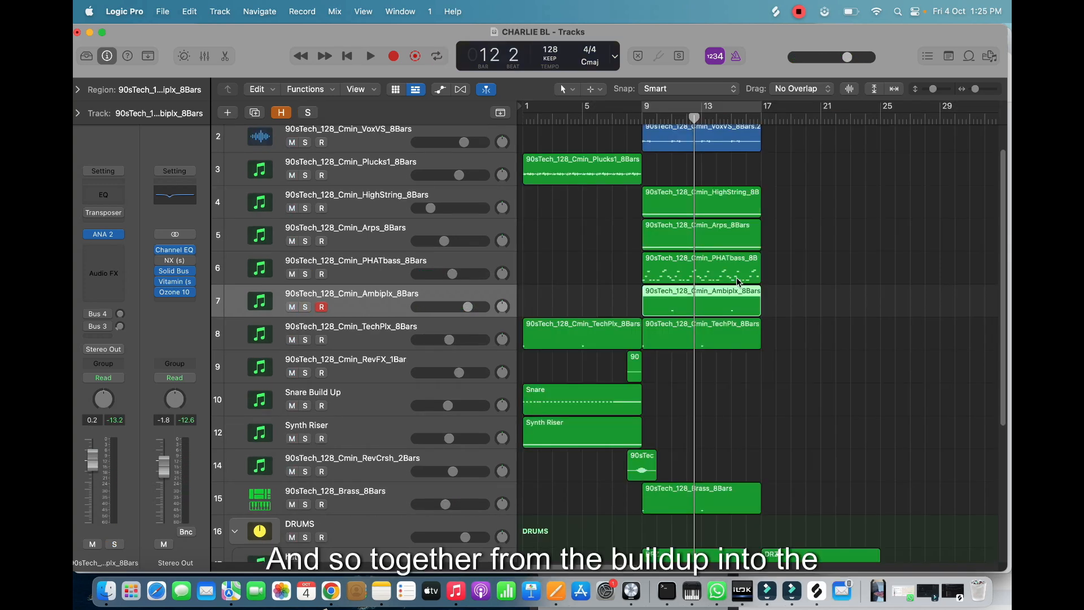
Play the full arrangement from bar 1 through the build-up into the drop.
key(Return)
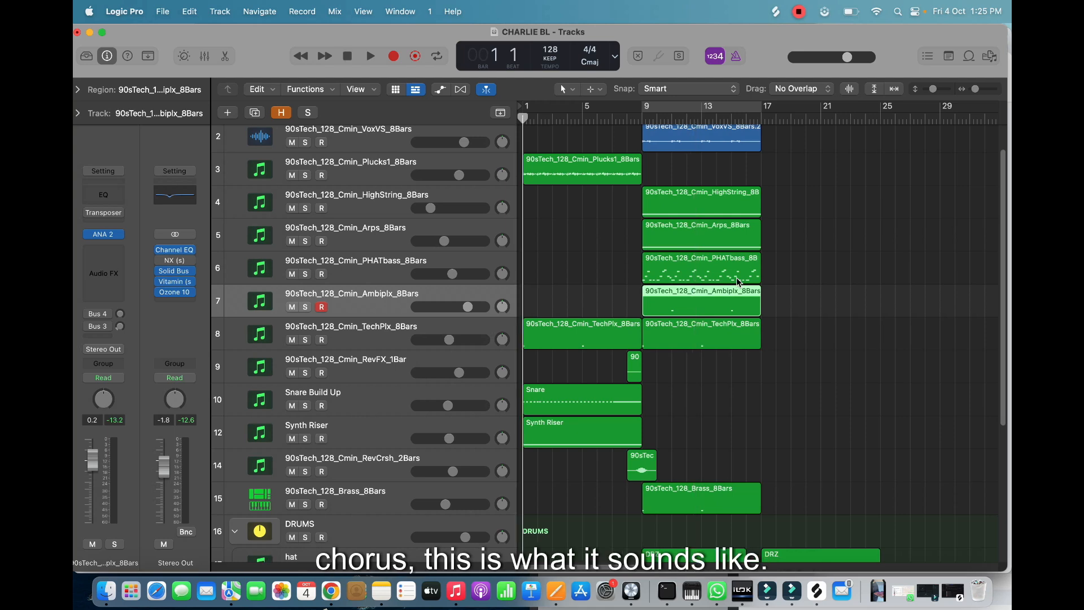
key(space)
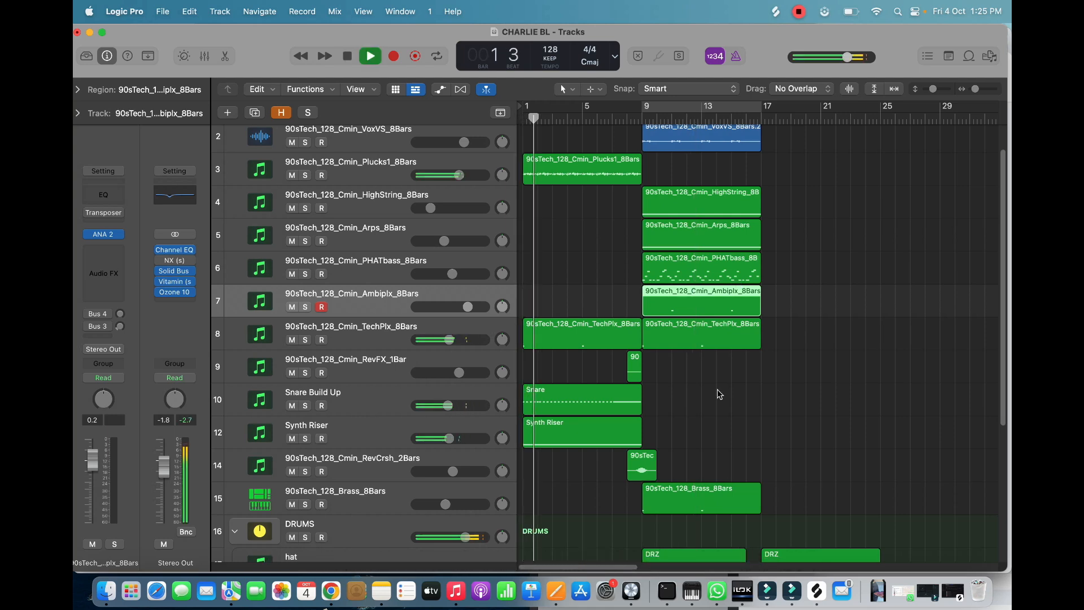